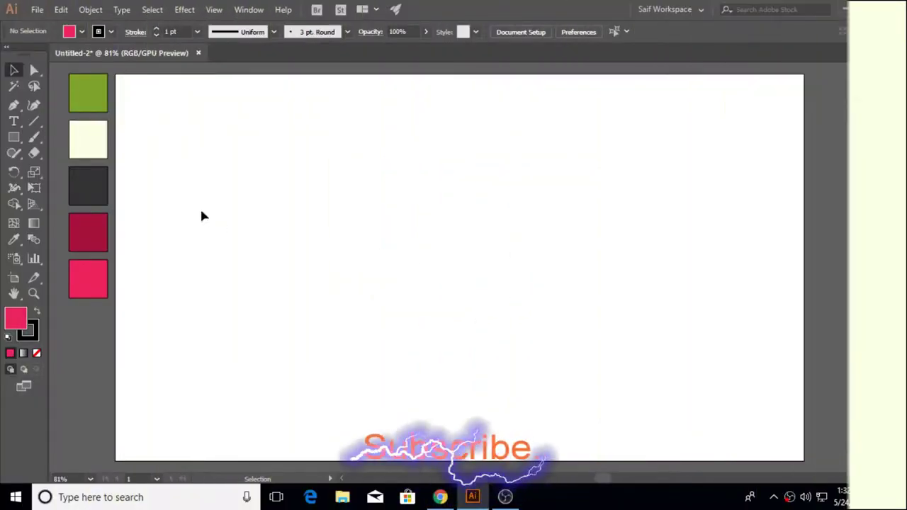
Draw a large circle from the artboard centre, about 515 pt wide, and fill it with the dark grey swatch
drag(14, 137, 78, 170)
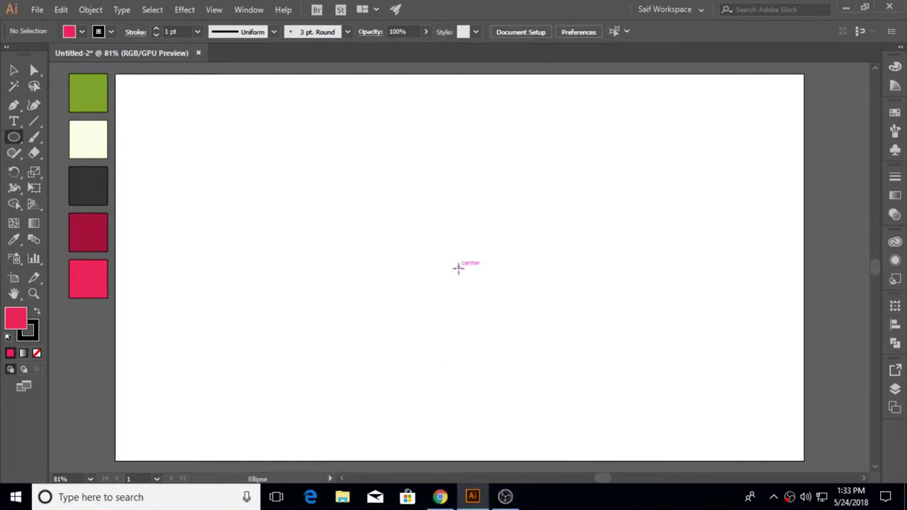
drag(456, 268, 598, 405)
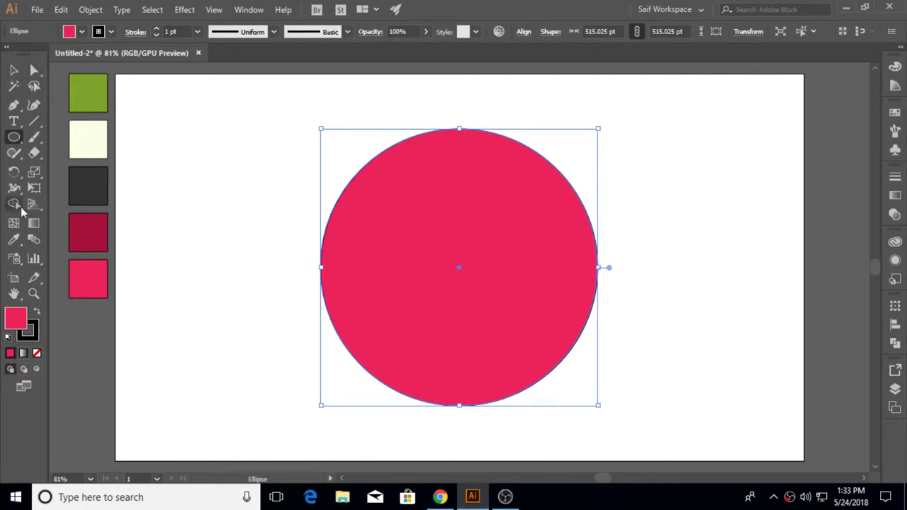
click(20, 240)
click(87, 186)
click(14, 70)
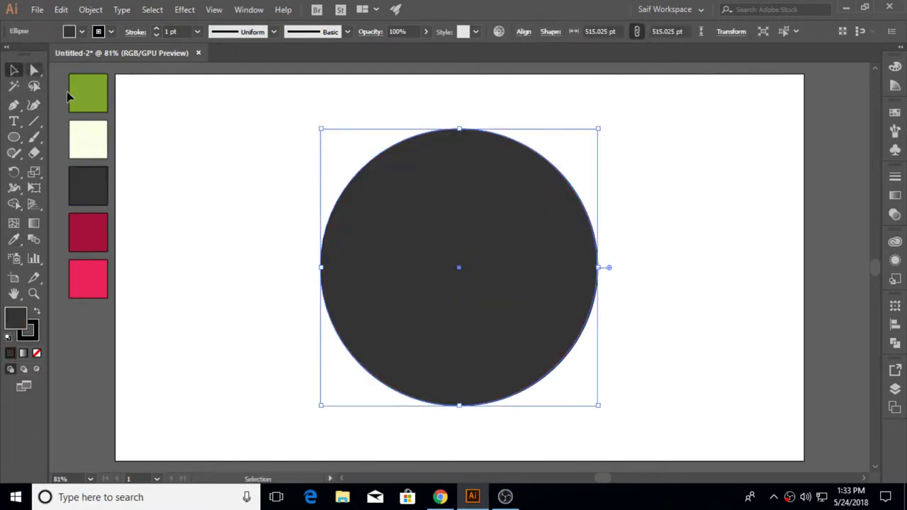
click(266, 146)
Set the circle's stroke to None, then reselect the circle
key(ctrl+a)
click(111, 32)
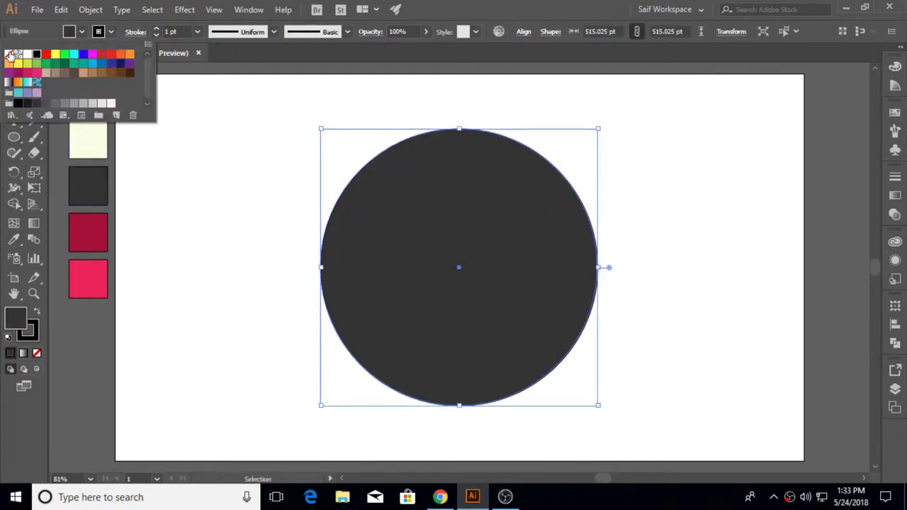
click(11, 55)
click(201, 147)
click(444, 222)
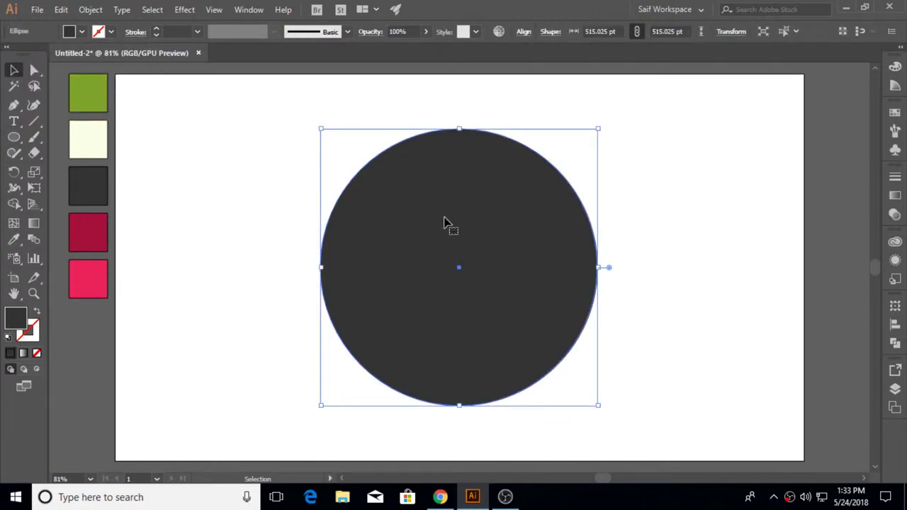
Make a scaled-down copy of the circle and centre it on the artboard
drag(521, 299, 609, 334)
drag(636, 407, 617, 389)
drag(518, 332, 486, 328)
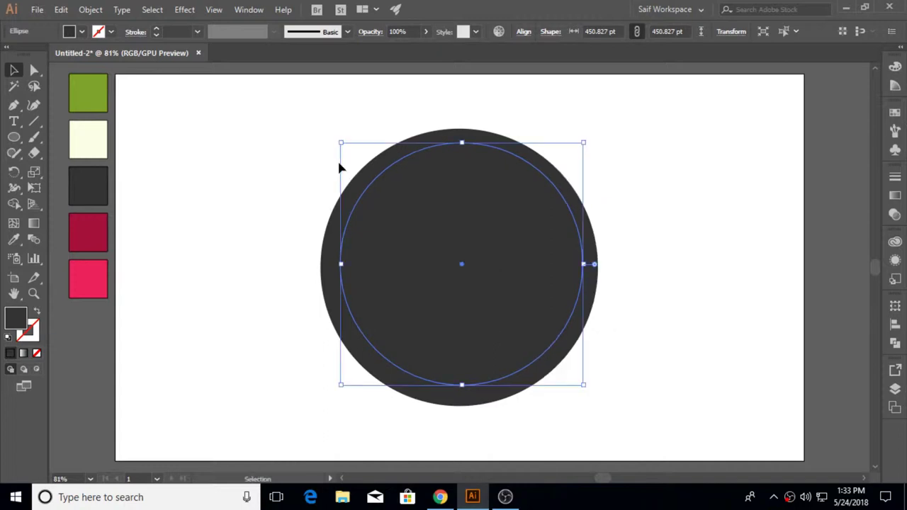
drag(587, 385, 598, 405)
click(523, 32)
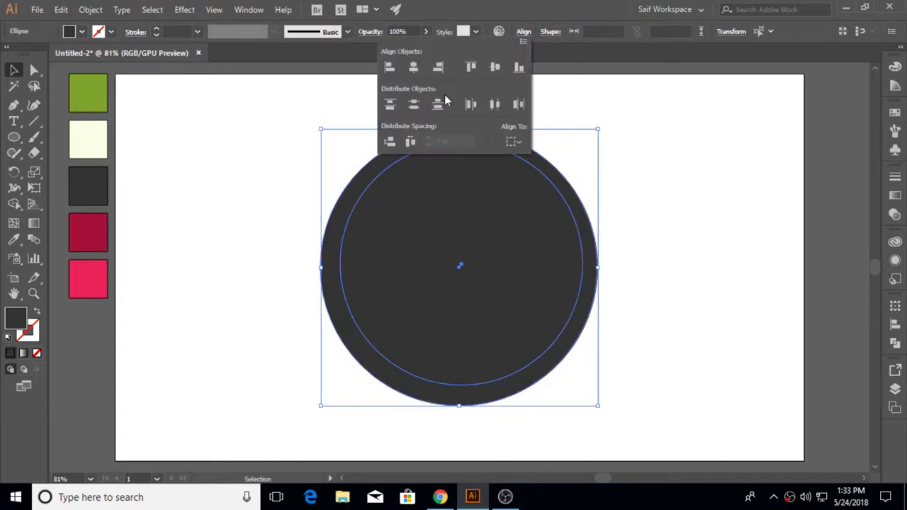
click(413, 67)
click(494, 66)
Shrink the inner circle slightly to 434 pt and centre it within the outer circle
click(659, 161)
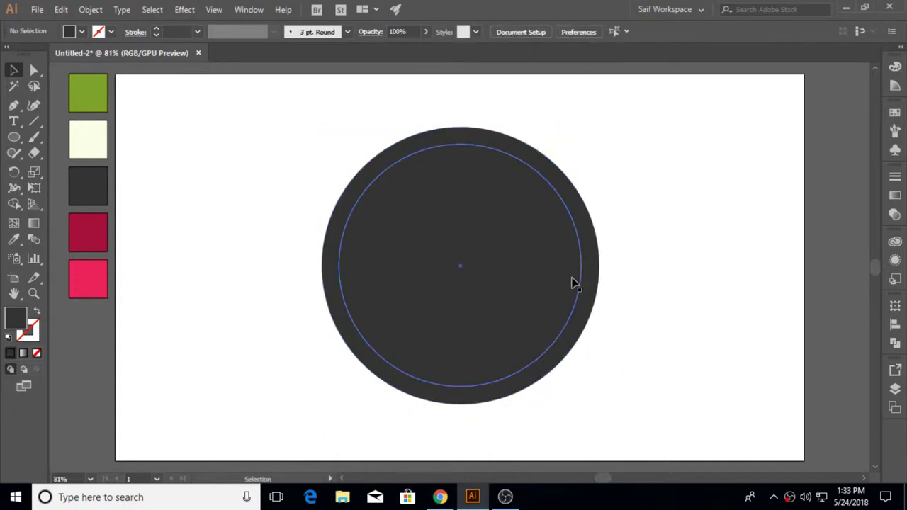
click(573, 280)
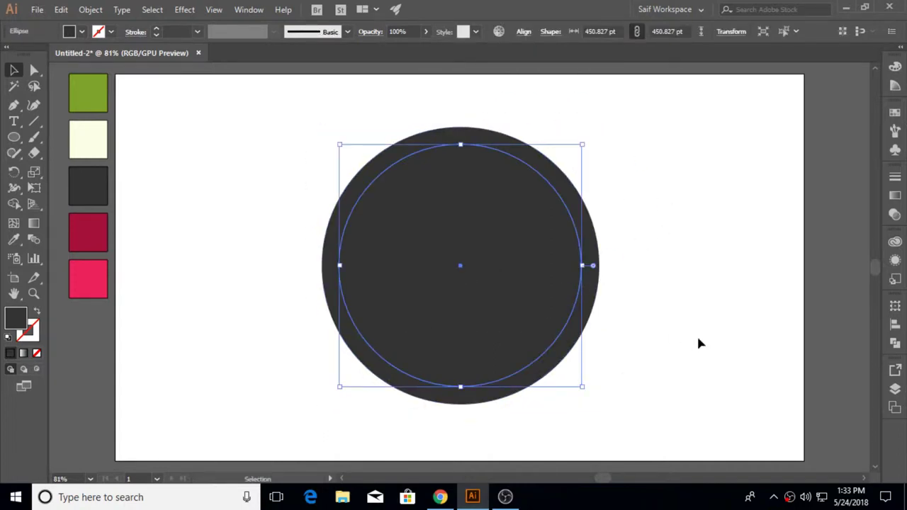
click(594, 386)
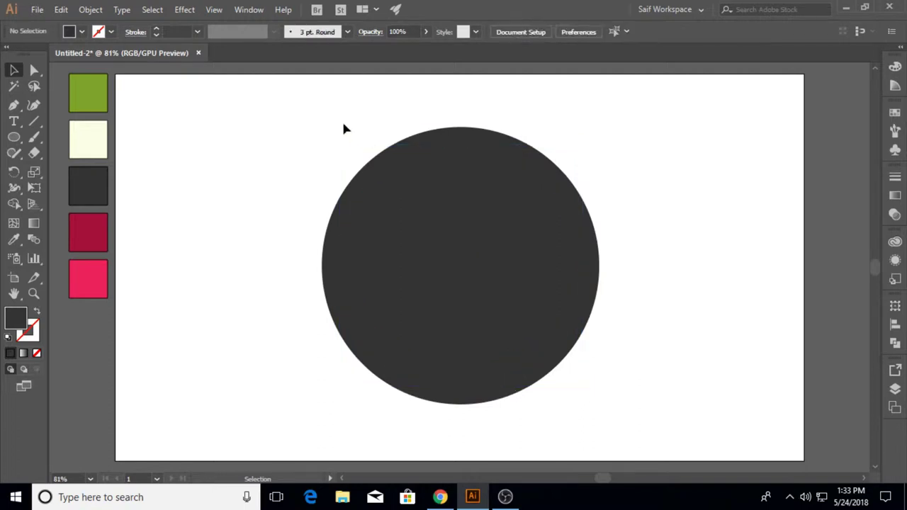
click(539, 349)
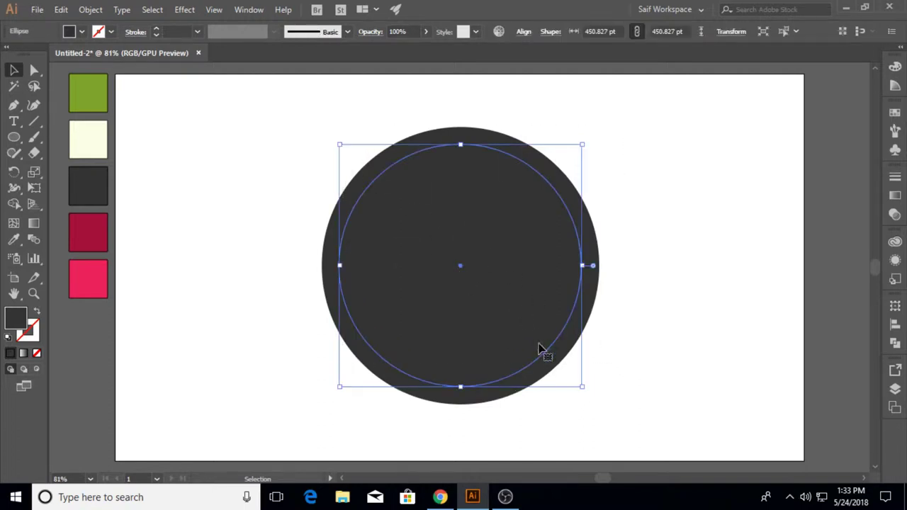
drag(581, 390, 578, 382)
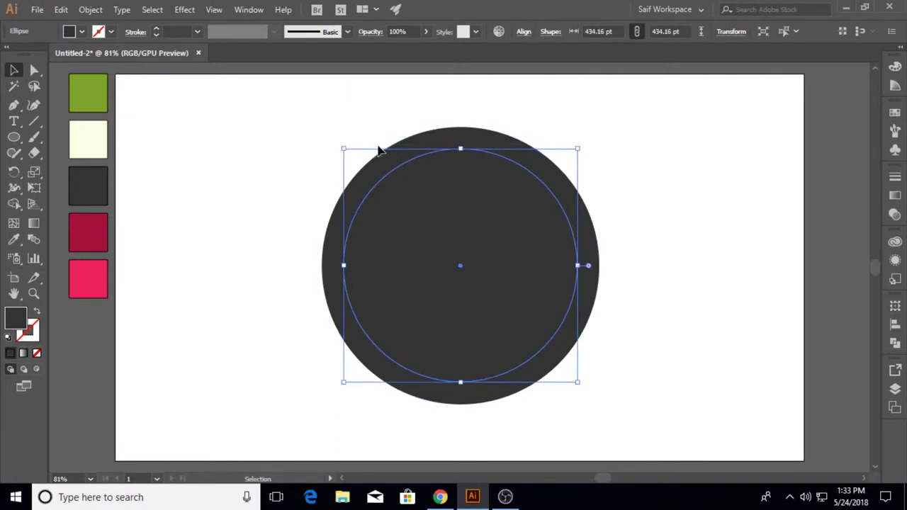
drag(337, 122, 533, 303)
click(523, 32)
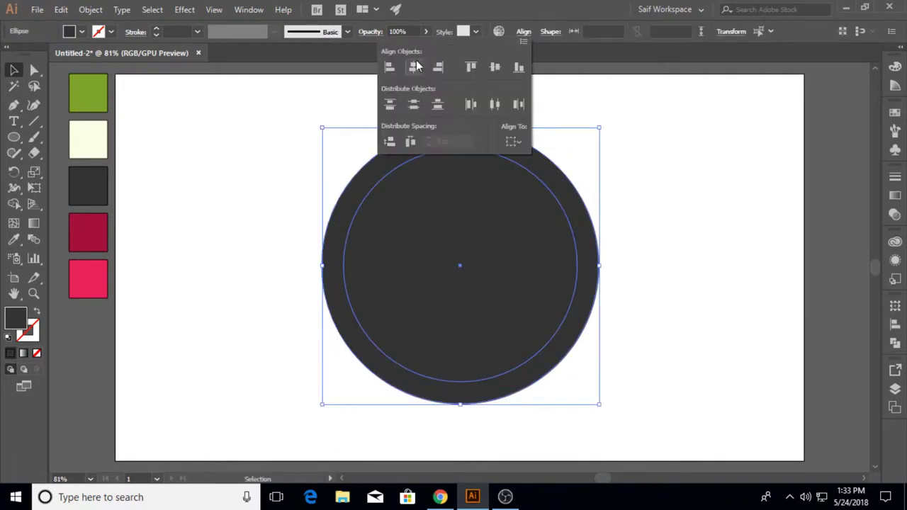
click(492, 68)
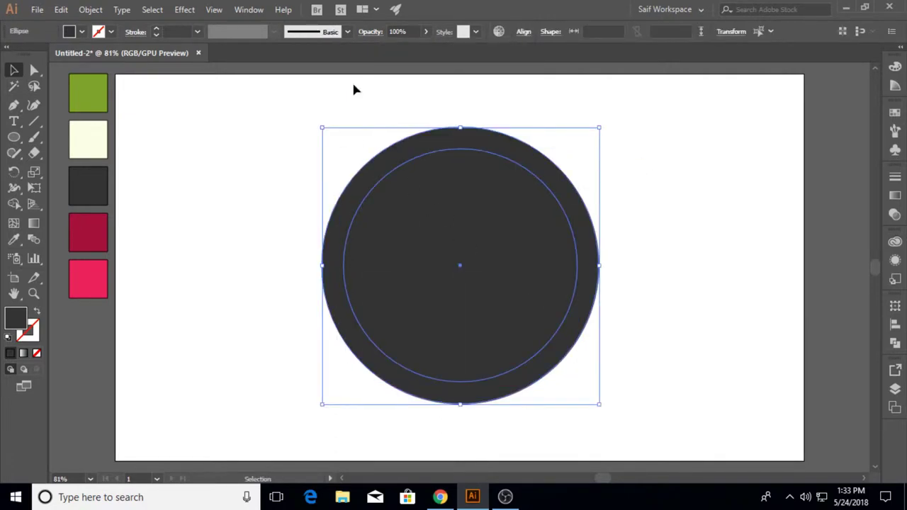
Cut the inner circle out with Pathfinder Minus Front to form a thick ring
click(895, 343)
click(762, 336)
key(ctrl+shift+a)
click(640, 327)
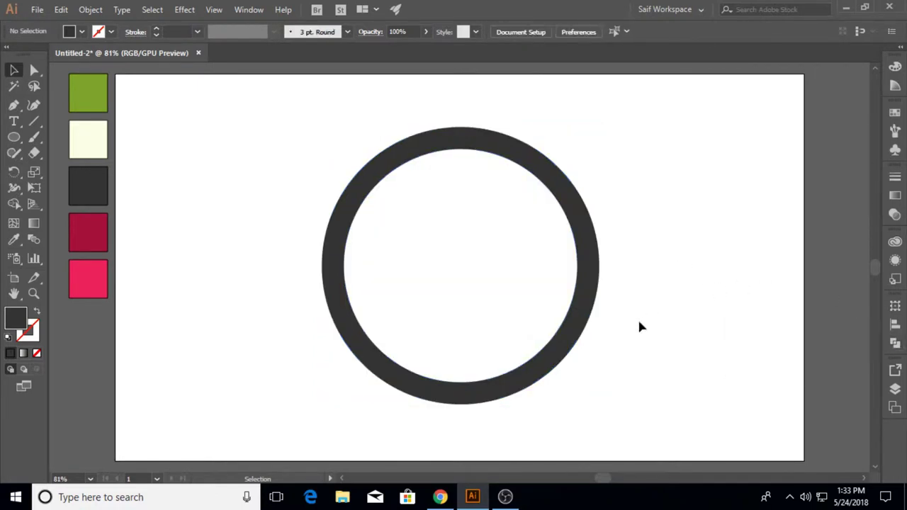
Duplicate the ring to the right so two identical rings overlap side by side
drag(552, 362, 682, 362)
drag(307, 135, 713, 347)
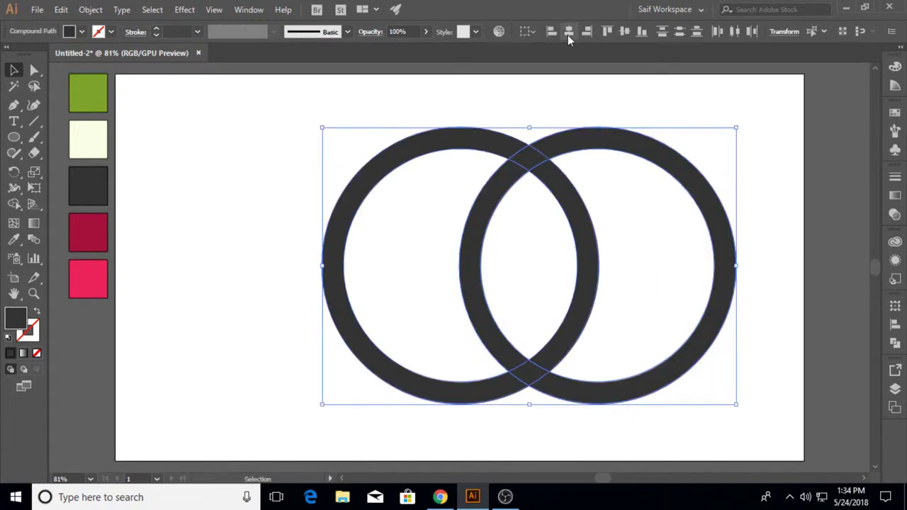
click(568, 35)
key(ctrl+z)
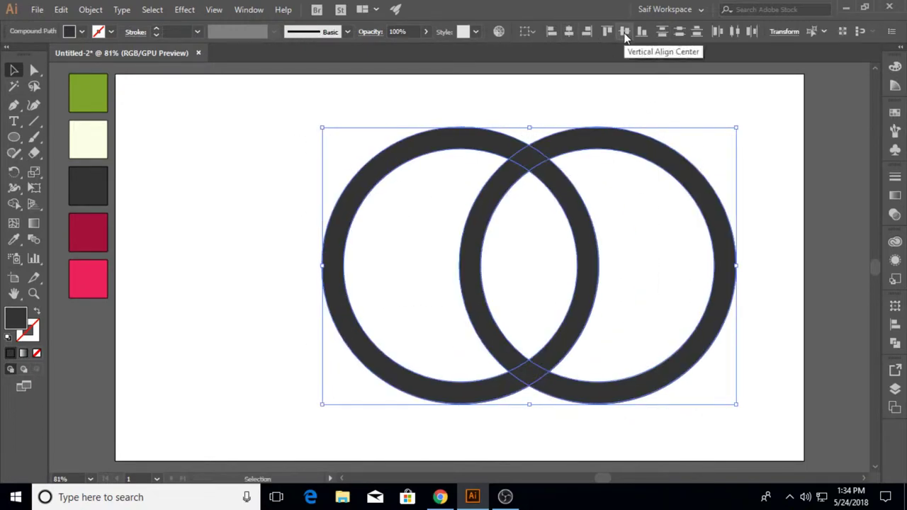
click(808, 234)
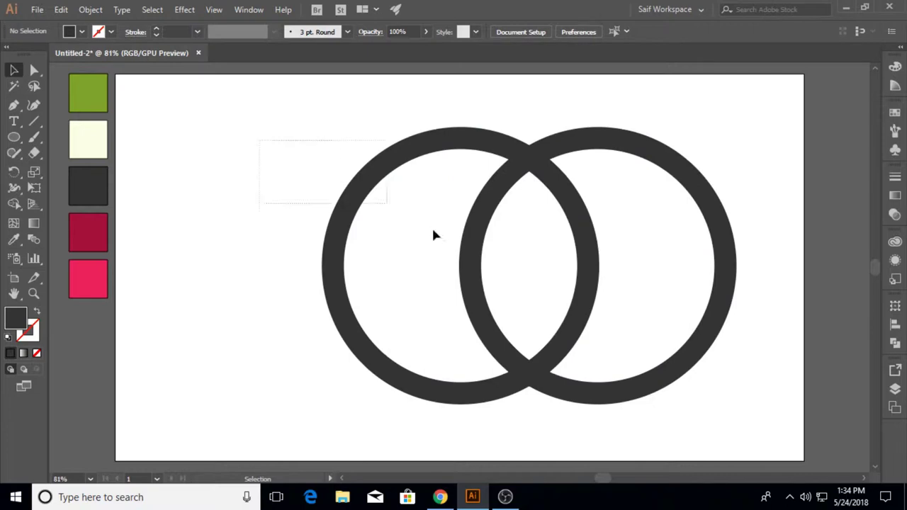
mouse_move(434, 236)
mouse_down()
mouse_move(587, 334)
mouse_move(503, 377)
mouse_up()
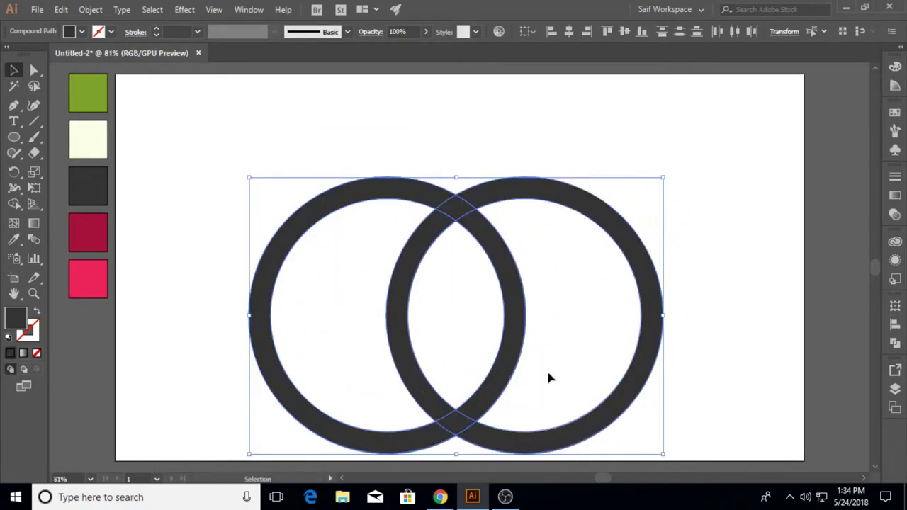
click(549, 376)
Copy a third ring centred above the pair, place a spare copy beyond the right edge, and select all three rings
mouse_move(636, 397)
mouse_down()
mouse_move(577, 322)
mouse_move(567, 285)
mouse_up()
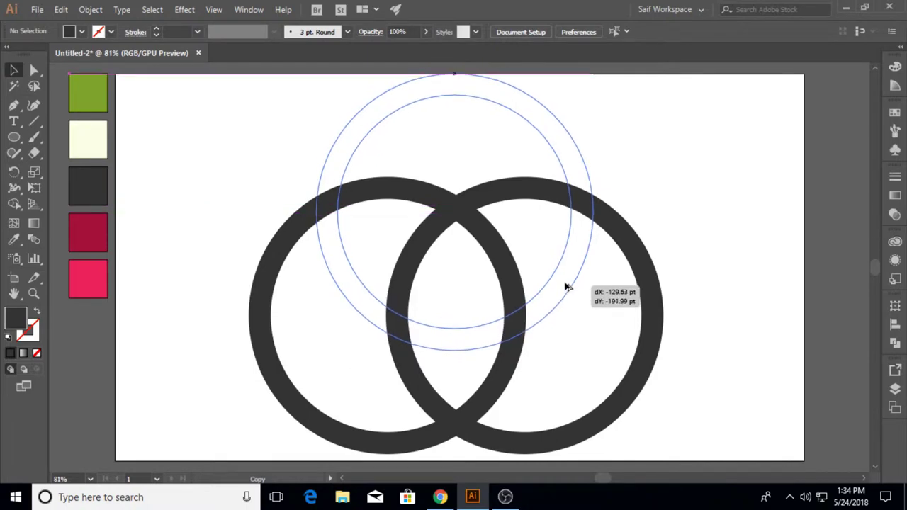
drag(567, 285, 568, 285)
click(734, 285)
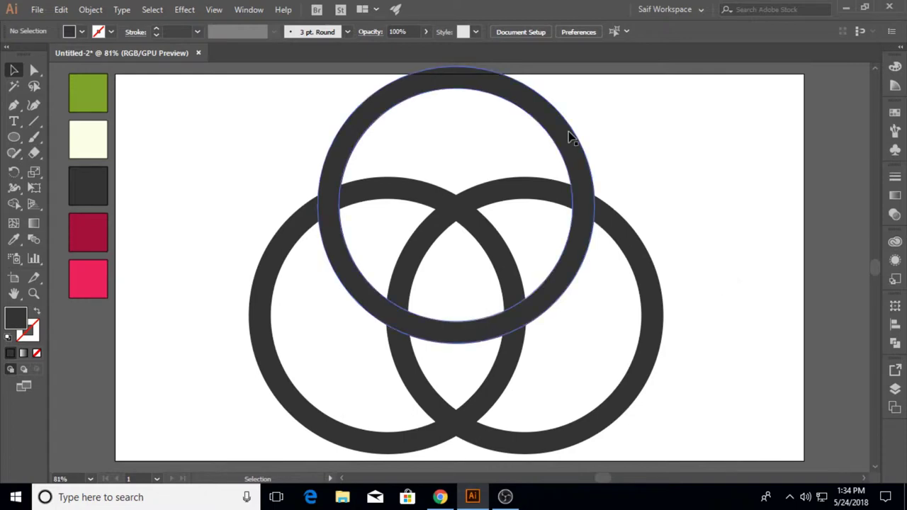
drag(568, 140, 572, 141)
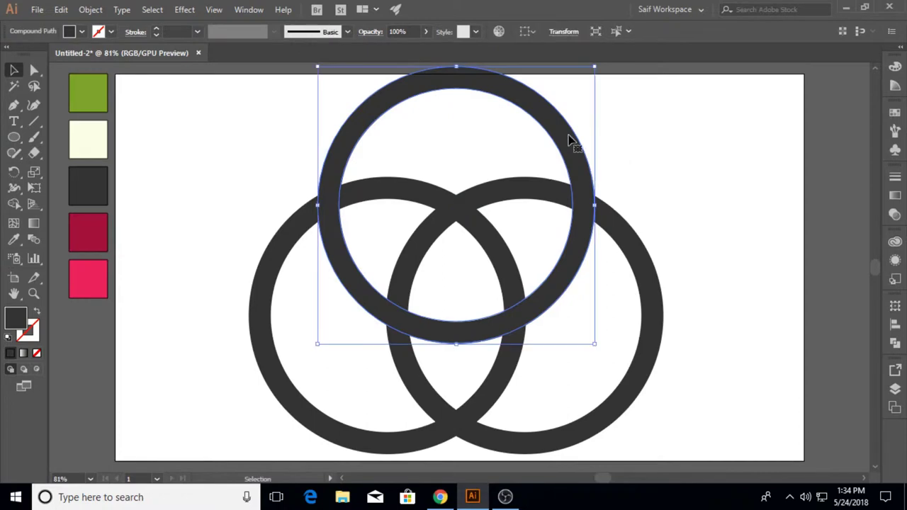
click(709, 209)
drag(352, 257, 719, 196)
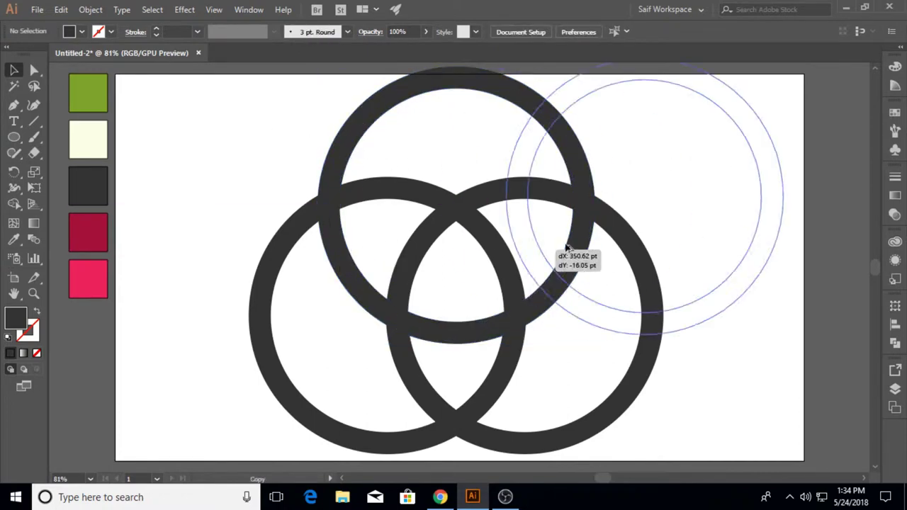
drag(257, 146, 622, 435)
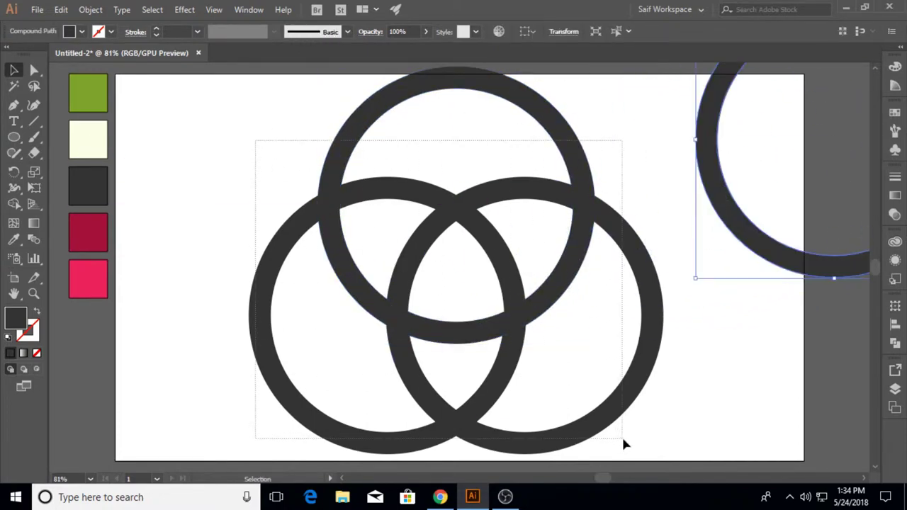
Use Shape Builder across the arms and crossings to remove the outer arcs and merge the triquetra knot
click(13, 204)
drag(430, 457, 574, 451)
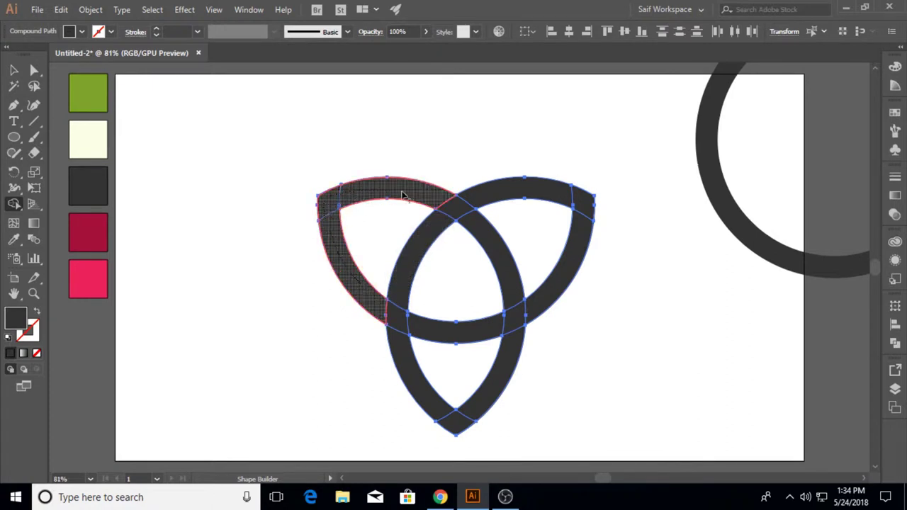
drag(401, 195, 497, 253)
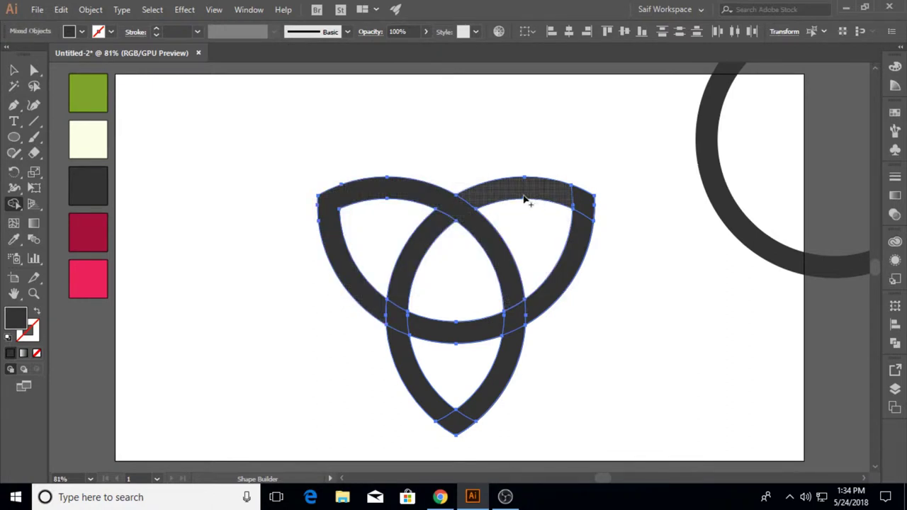
drag(526, 201, 588, 241)
mouse_move(531, 319)
mouse_down()
mouse_move(446, 332)
mouse_move(442, 344)
mouse_up()
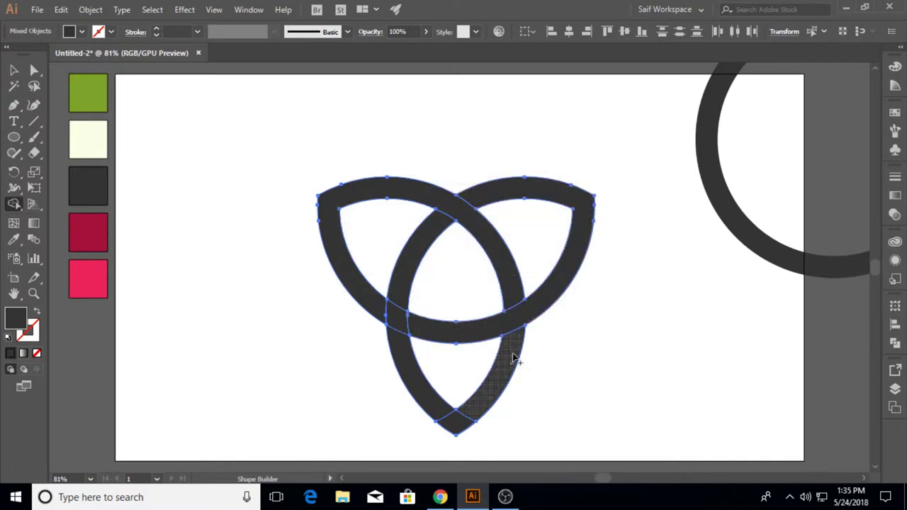
drag(515, 360, 399, 288)
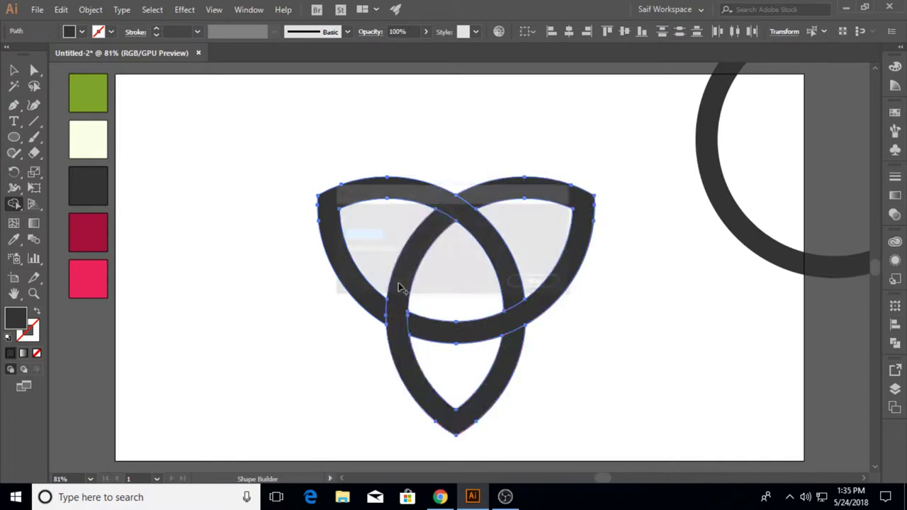
key(v)
click(225, 203)
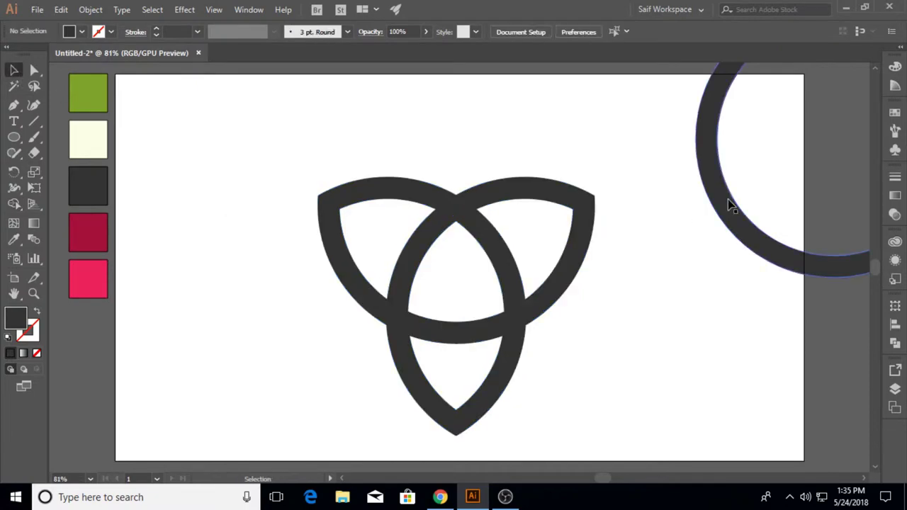
mouse_move(732, 206)
mouse_down()
mouse_move(350, 340)
mouse_move(355, 334)
mouse_move(358, 344)
mouse_up()
click(658, 280)
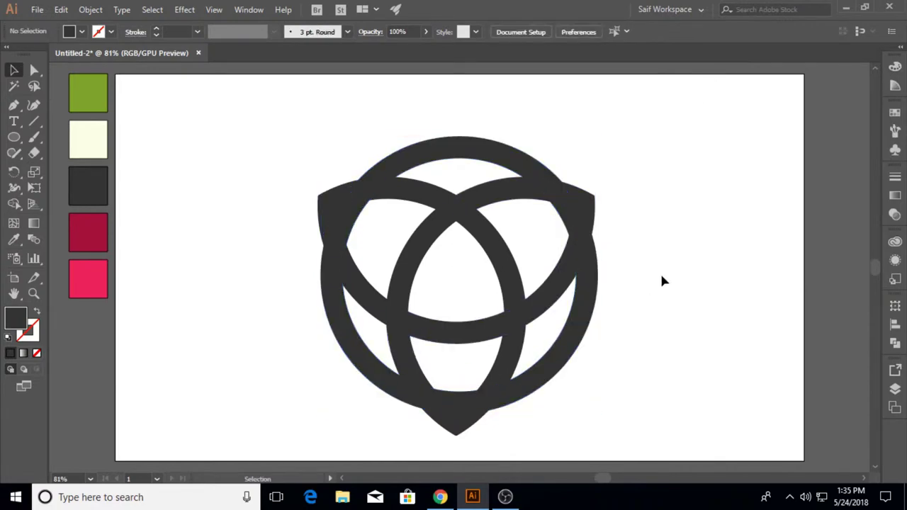
mouse_move(560, 359)
mouse_down()
mouse_move(824, 282)
mouse_move(809, 290)
mouse_up()
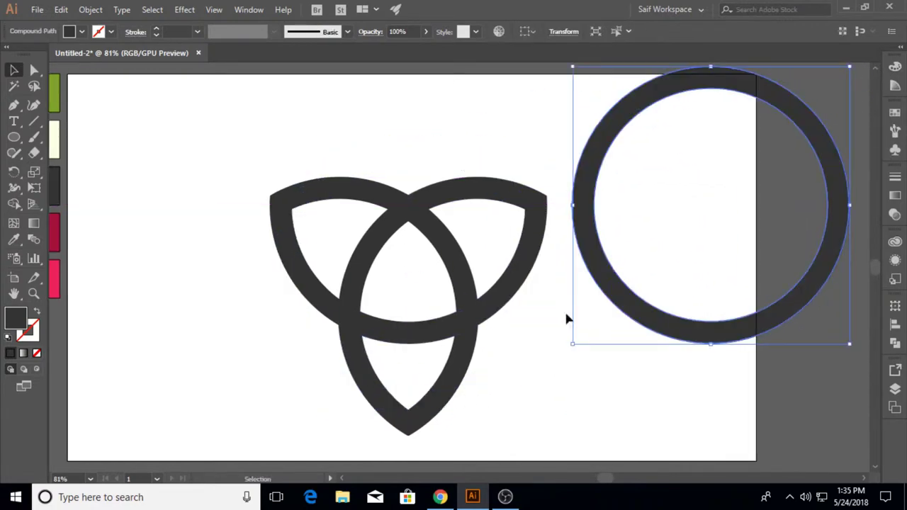
drag(276, 301, 312, 310)
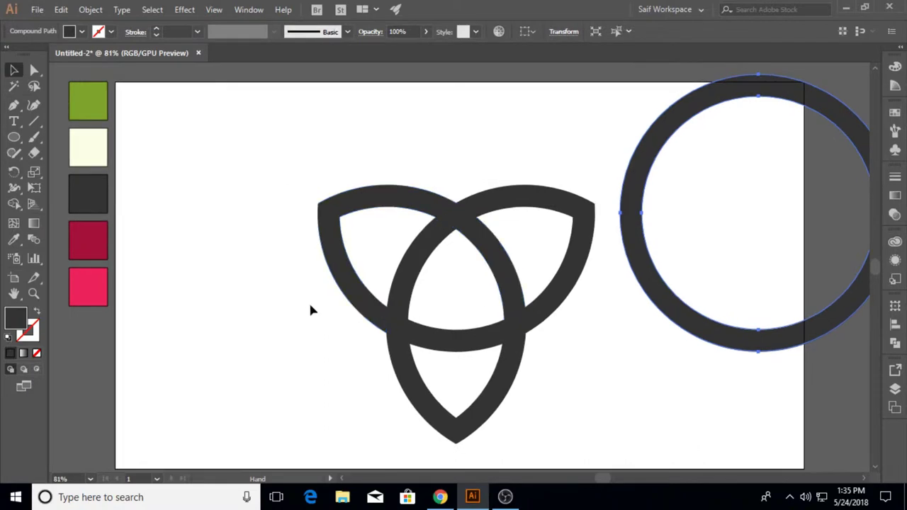
click(309, 301)
drag(307, 171, 485, 359)
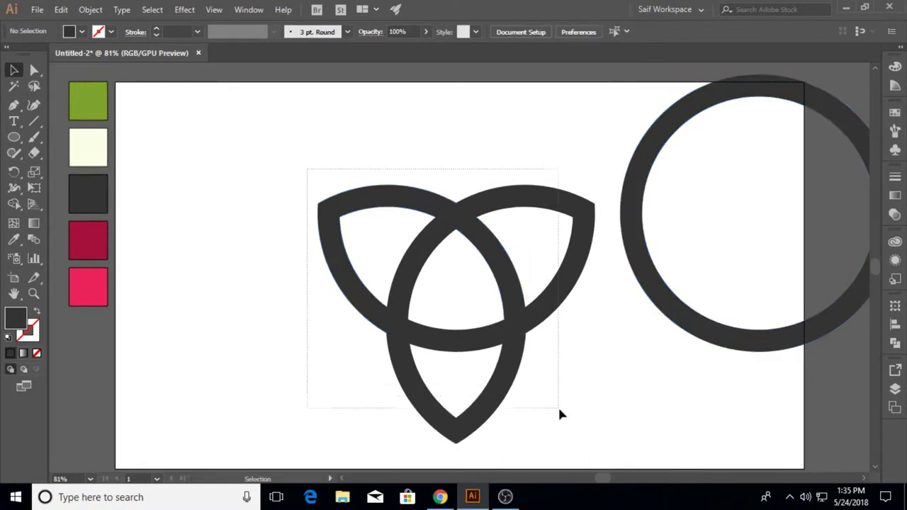
drag(559, 413, 559, 414)
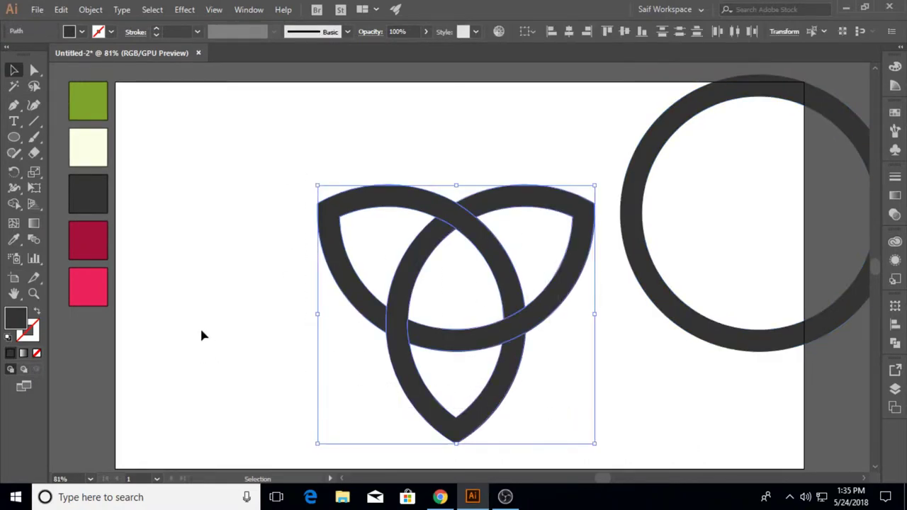
Colour the trefoil knot crimson with a black outline using the crimson swatch
click(98, 250)
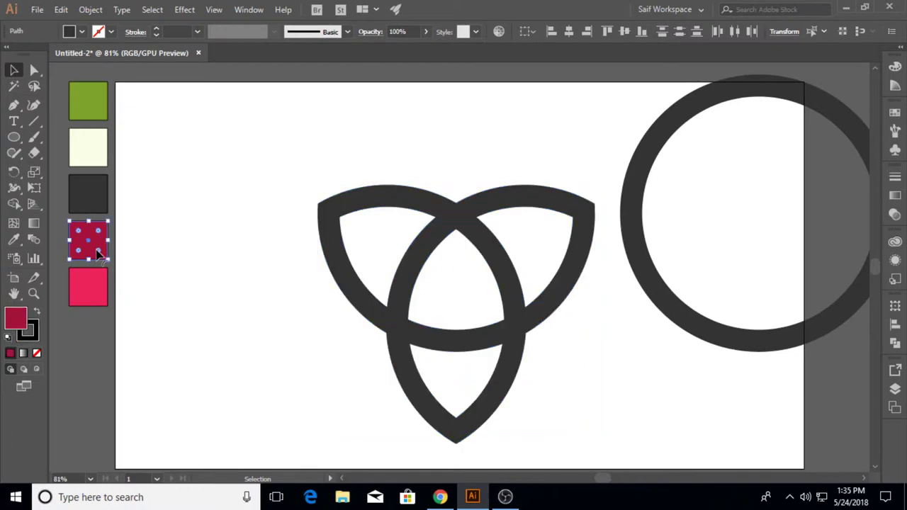
drag(318, 165, 553, 418)
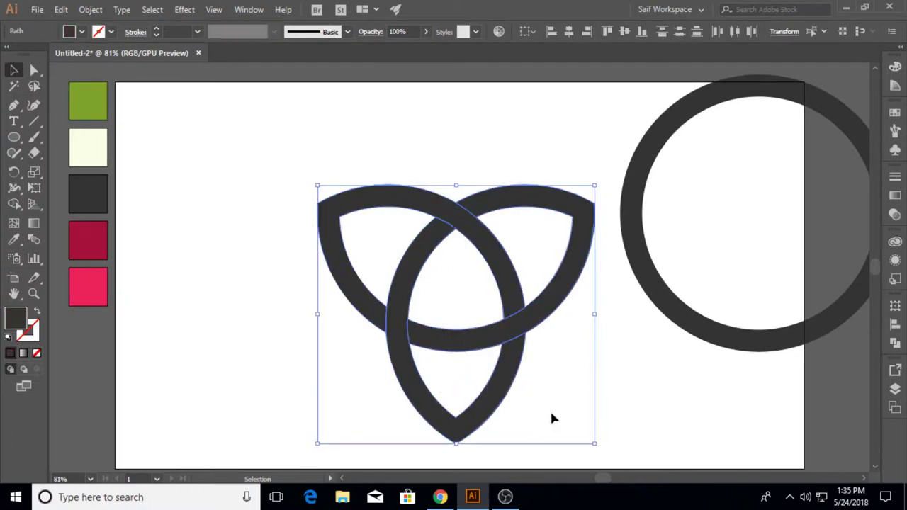
click(13, 240)
click(88, 241)
key(v)
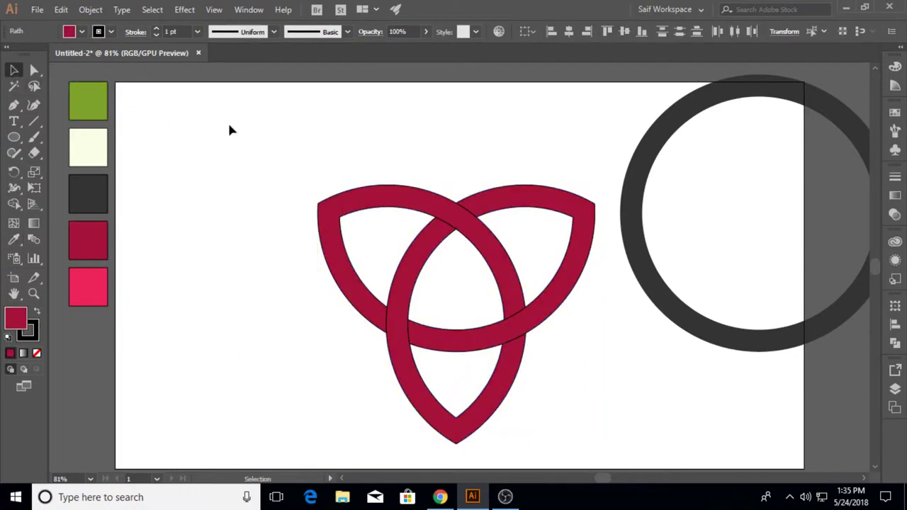
Create a -5 pt offset path inset inside the crimson knot
mouse_move(238, 128)
mouse_down()
mouse_move(562, 430)
mouse_move(550, 432)
mouse_up()
click(98, 10)
mouse_move(139, 296)
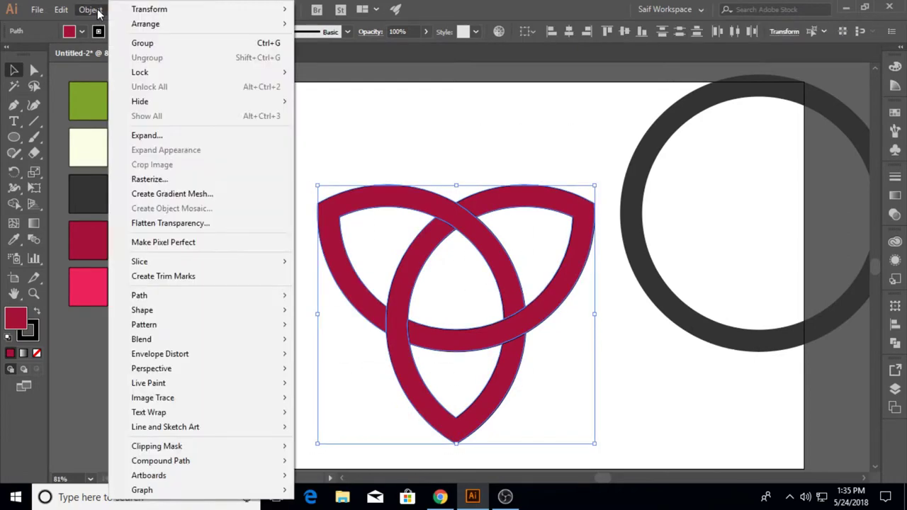
click(333, 344)
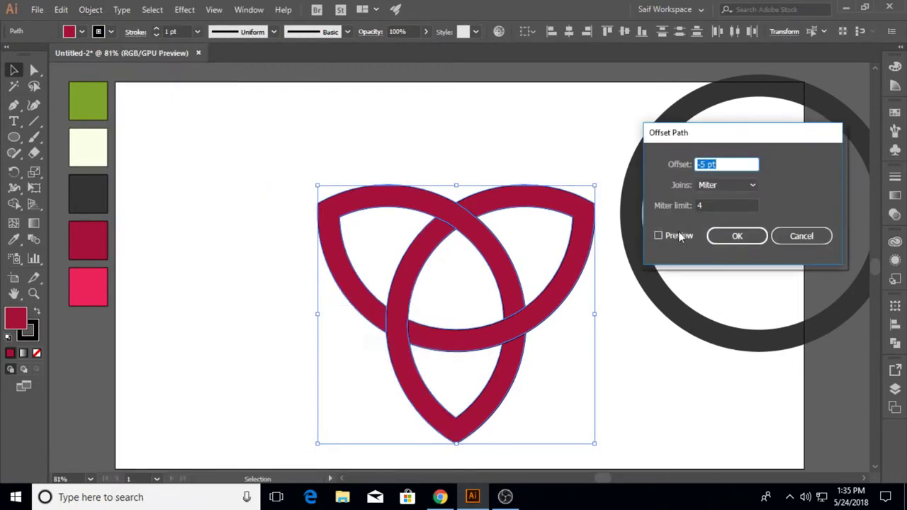
click(659, 236)
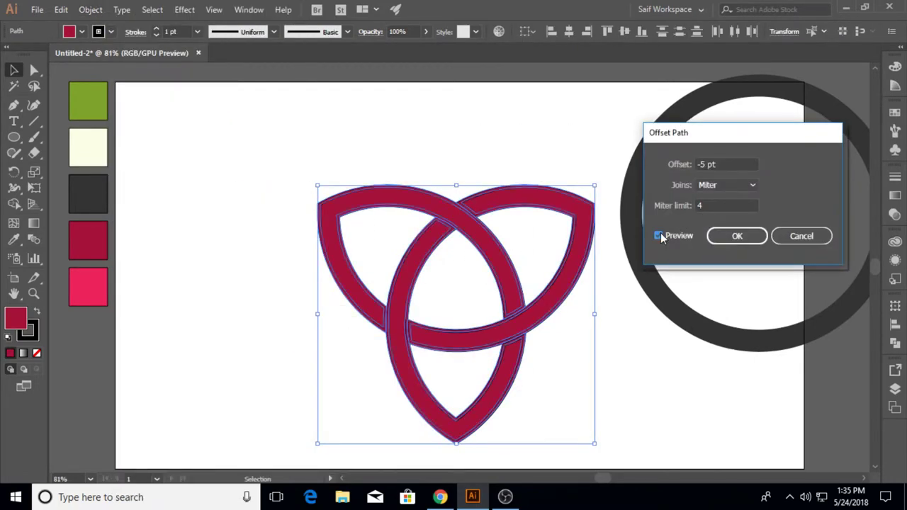
click(734, 240)
Fill the inset shape with the bright pink swatch
click(14, 239)
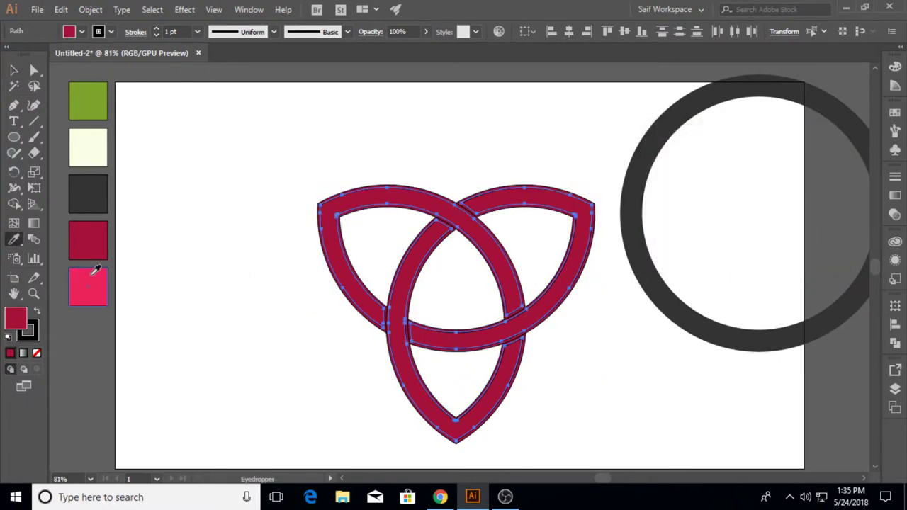
click(88, 287)
click(14, 70)
click(188, 130)
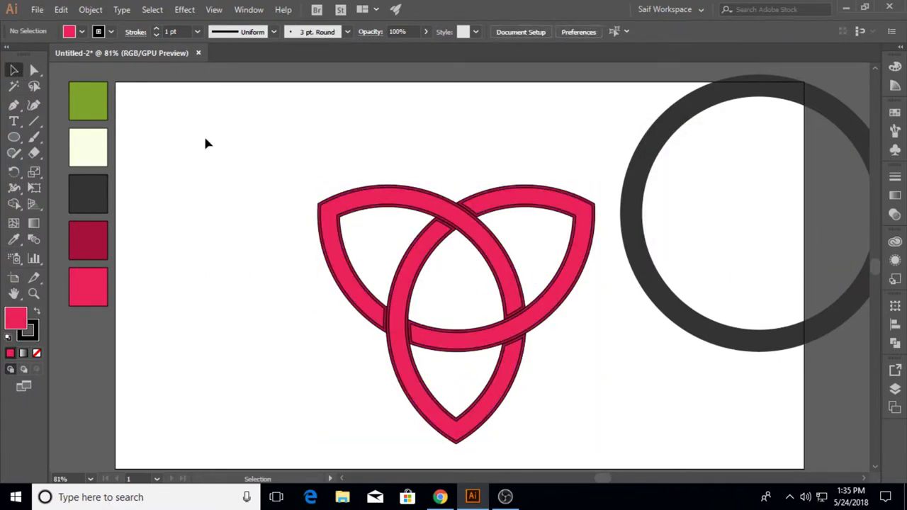
click(629, 228)
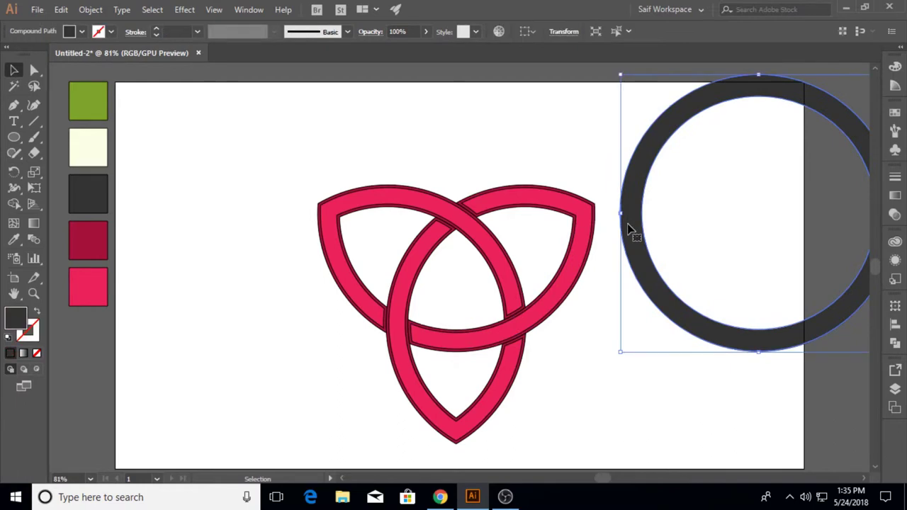
Thin the dark ring by cutting a smaller centred copy out with Minus Front
drag(629, 228, 616, 228)
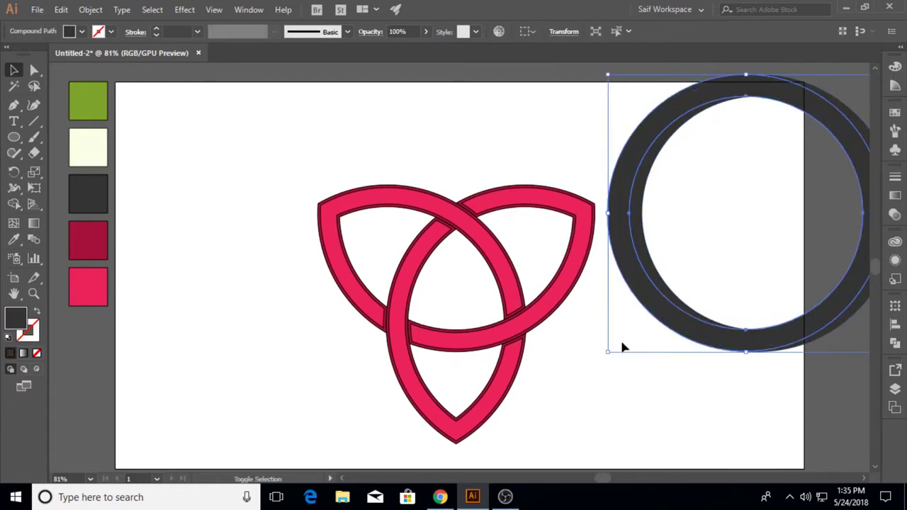
drag(609, 351, 618, 343)
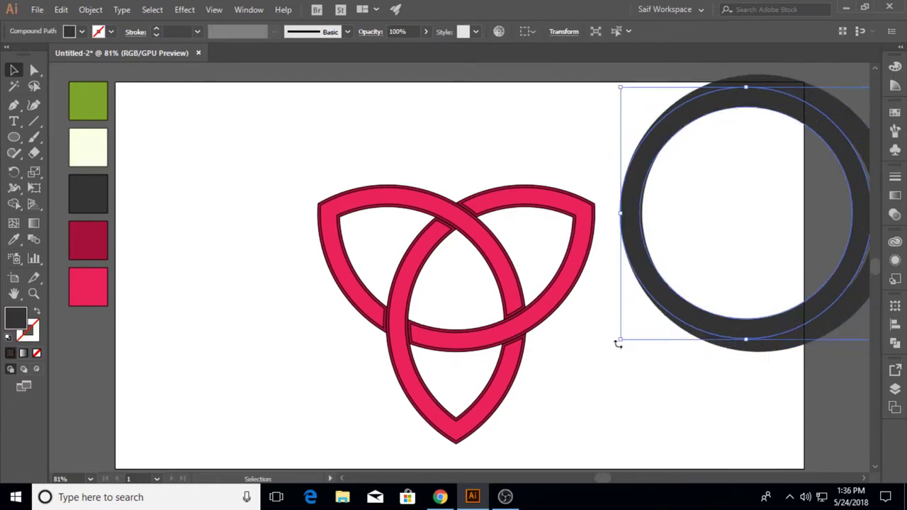
drag(620, 112, 696, 189)
click(574, 33)
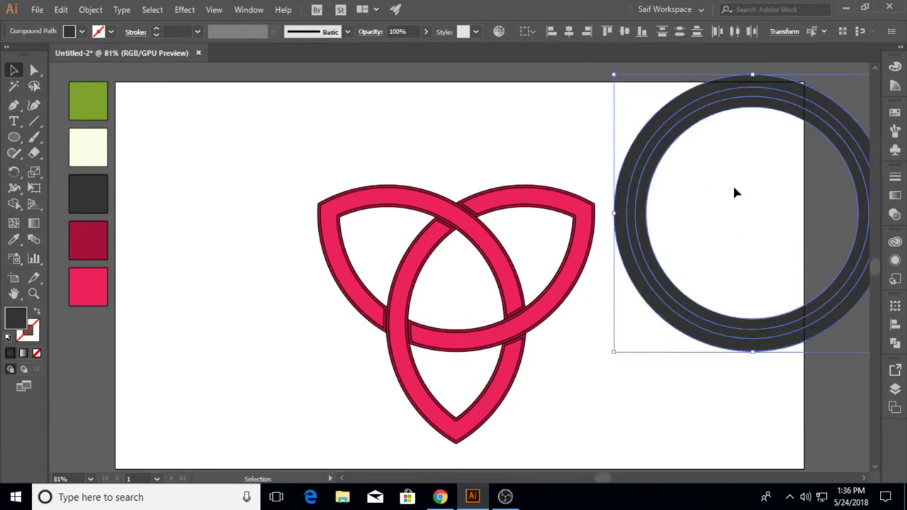
click(894, 344)
click(768, 336)
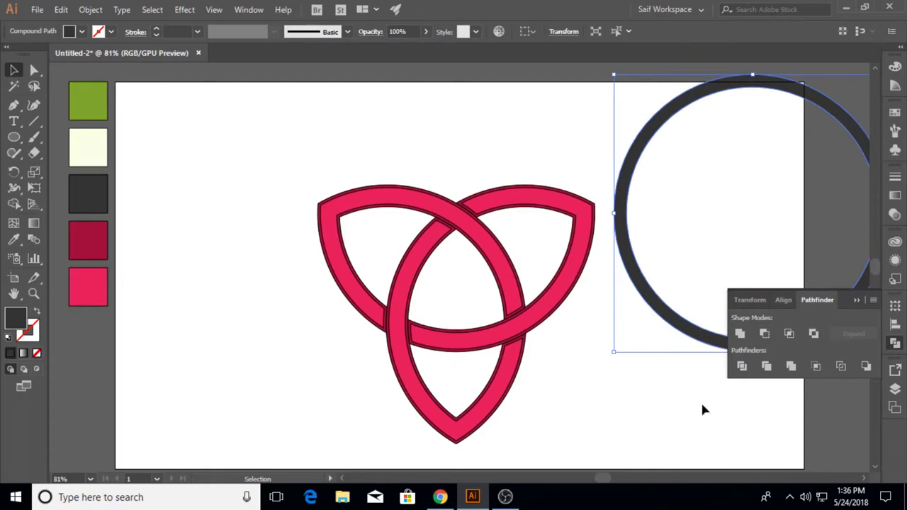
click(700, 401)
Move the thin ring onto the knot and scale it to fit within the arms
click(858, 299)
mouse_move(657, 305)
mouse_down()
mouse_move(438, 332)
mouse_move(356, 378)
mouse_up()
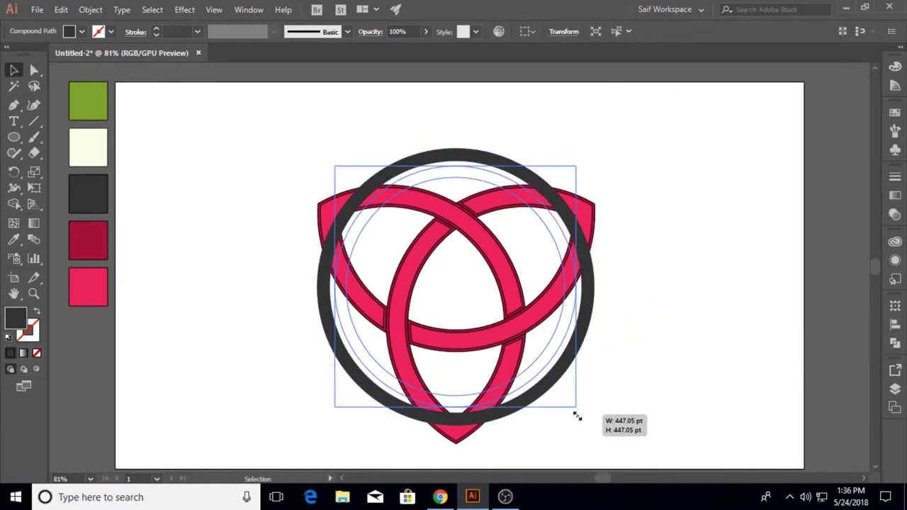
drag(596, 429, 573, 409)
click(645, 338)
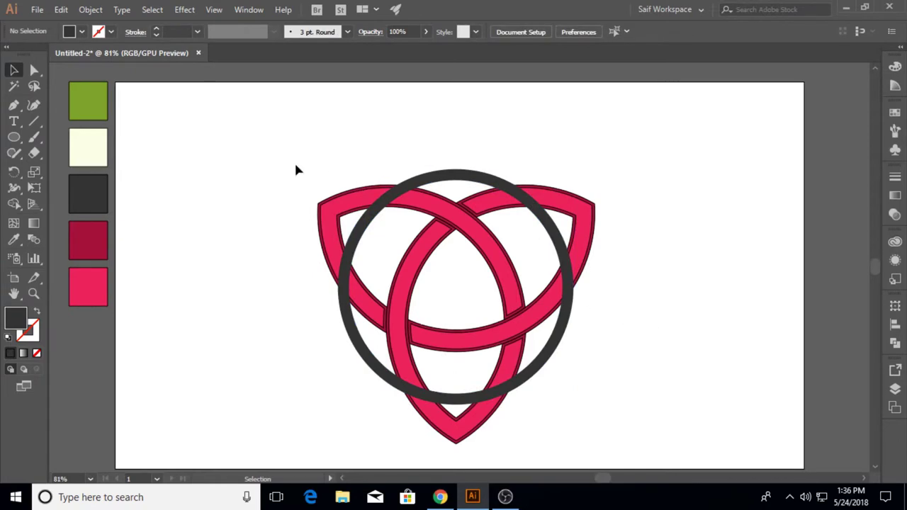
drag(295, 167, 525, 428)
Place a duplicate of the knot-and-ring logo at the artboard's right edge
alt+drag(441, 423, 719, 333)
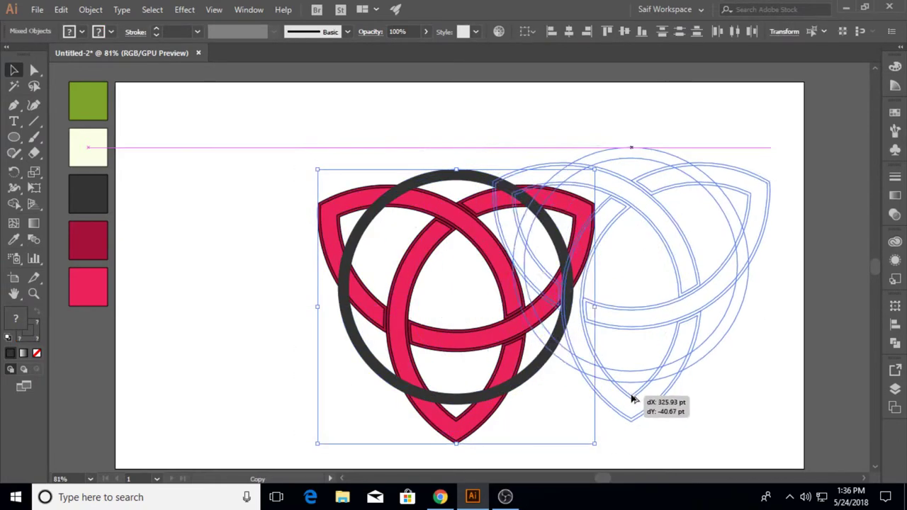
click(699, 401)
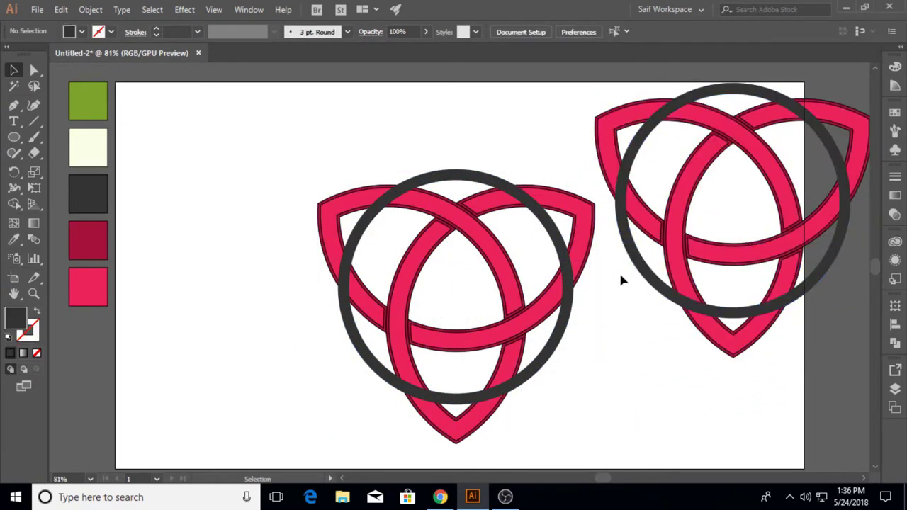
drag(846, 347, 709, 363)
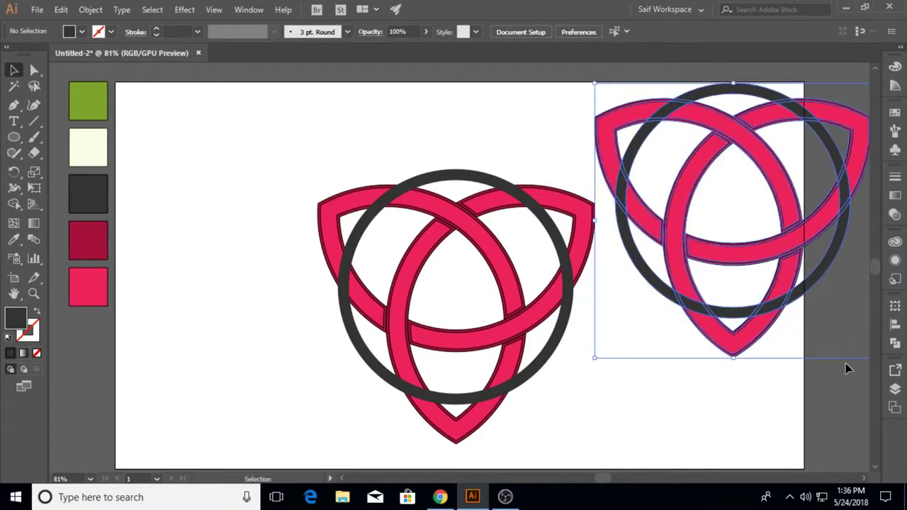
click(810, 306)
Shift the right copy's dark ring up and left over the knot, then select both together
drag(810, 307, 811, 300)
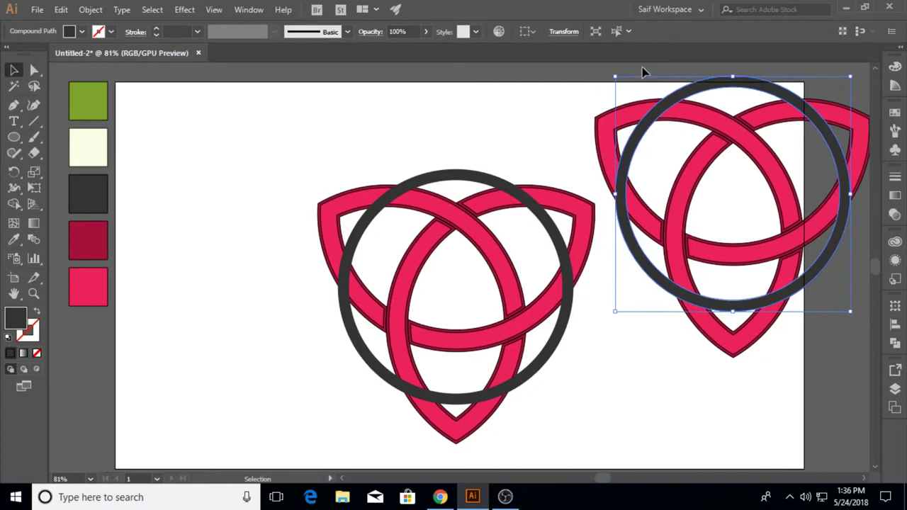
shift+click(766, 322)
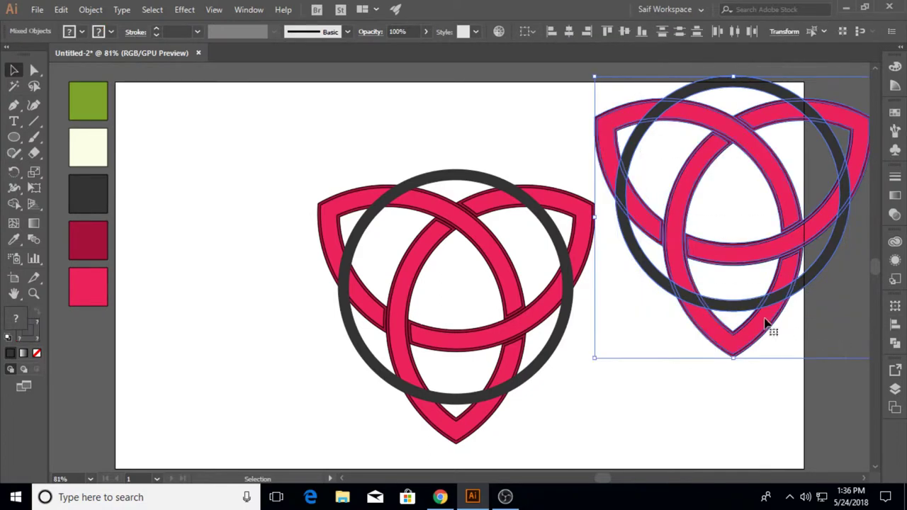
click(691, 355)
drag(735, 313, 734, 314)
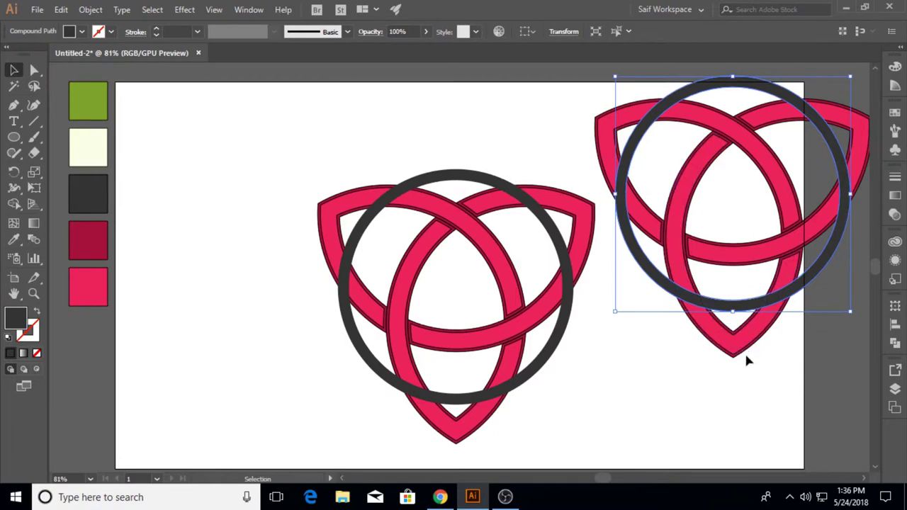
click(799, 378)
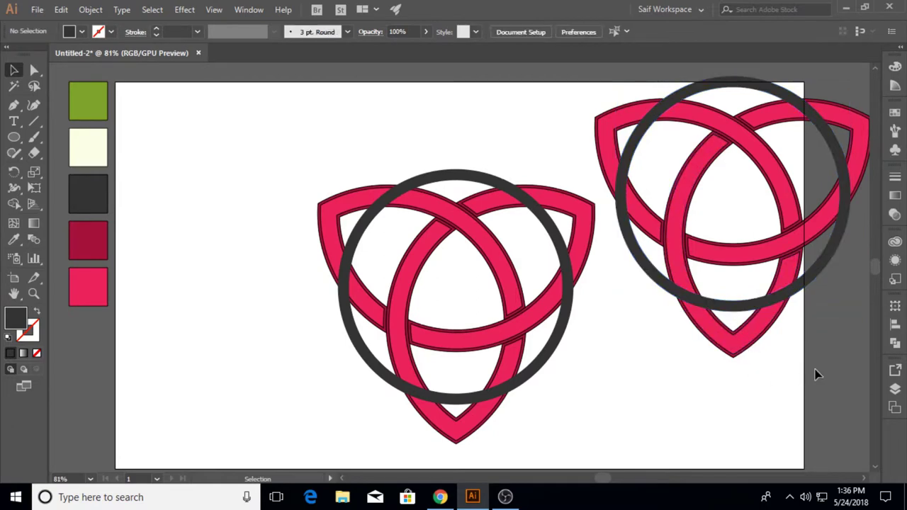
drag(656, 71, 833, 356)
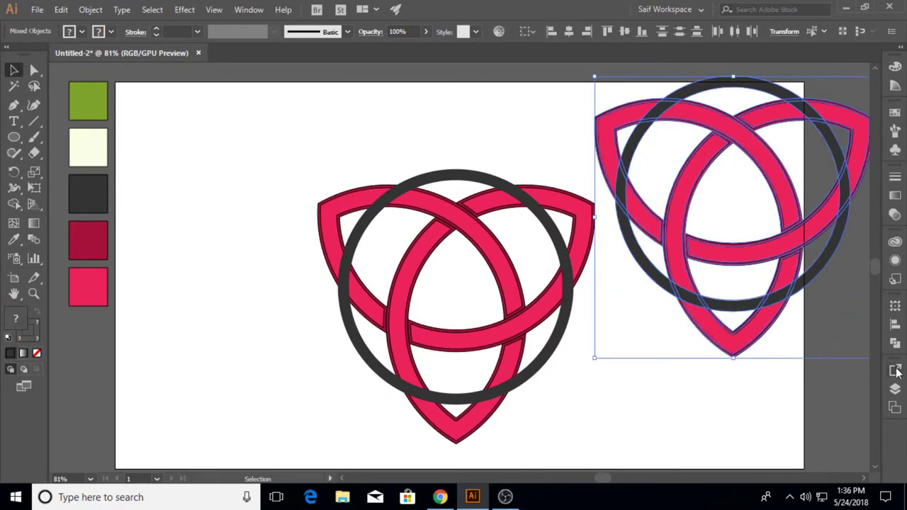
Divide the right knot and ring, then rejoin the ring's lower, right and top arcs with Shape Builder
click(894, 344)
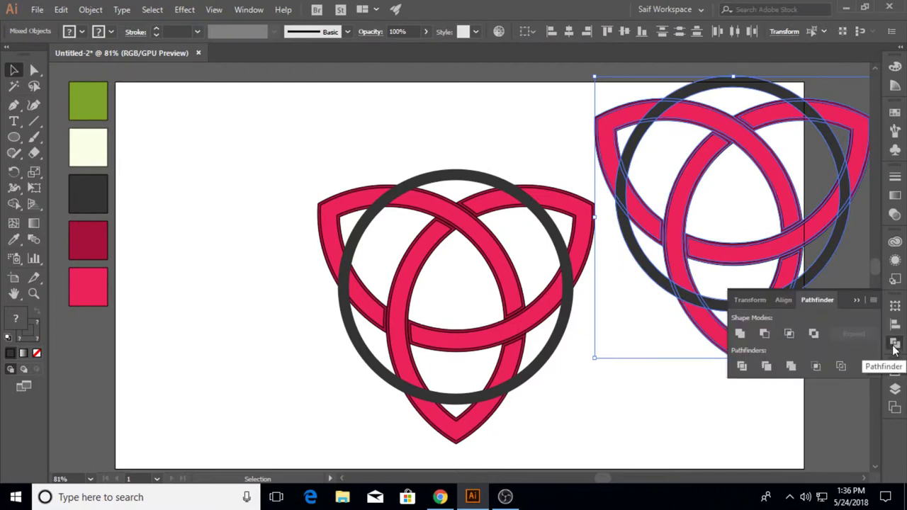
click(746, 366)
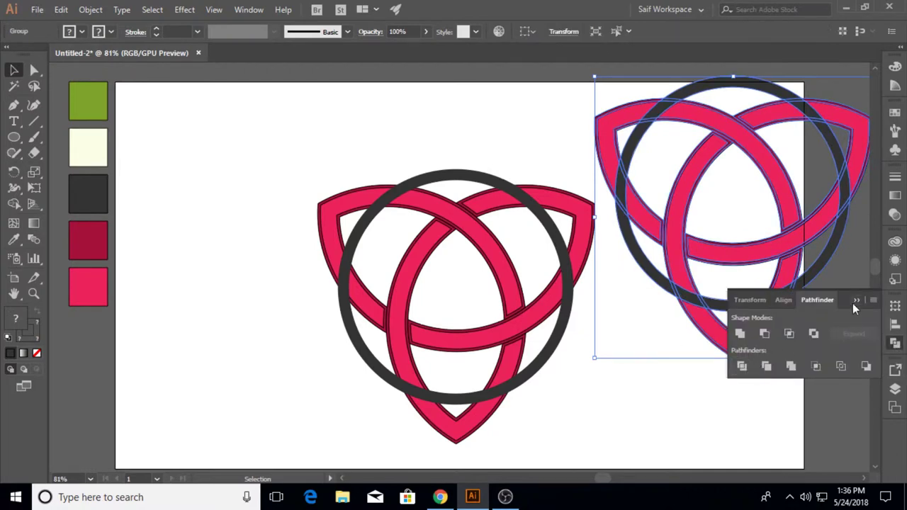
click(14, 204)
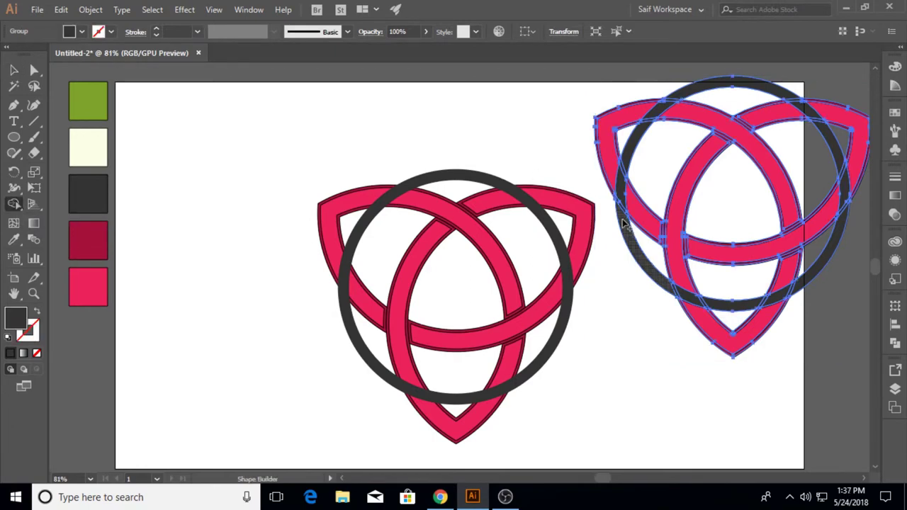
mouse_move(693, 303)
mouse_down()
mouse_move(783, 301)
mouse_move(835, 254)
mouse_up()
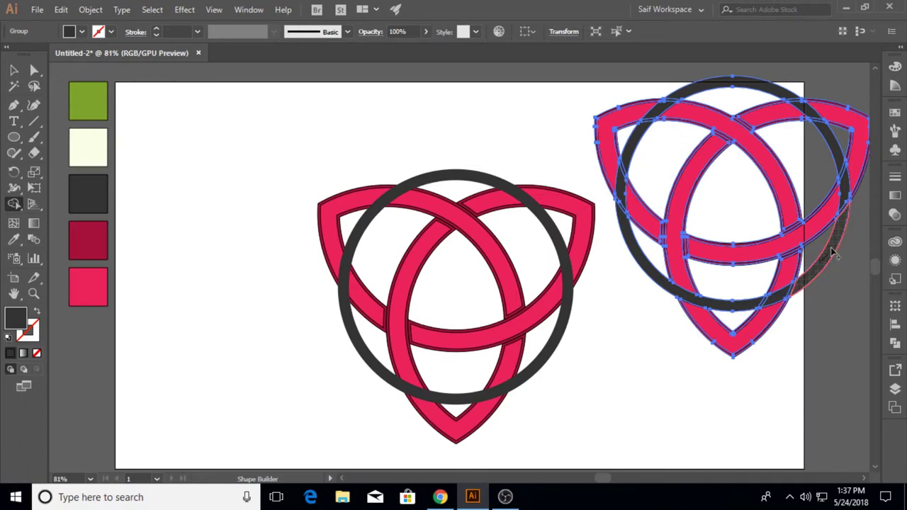
drag(843, 204, 830, 150)
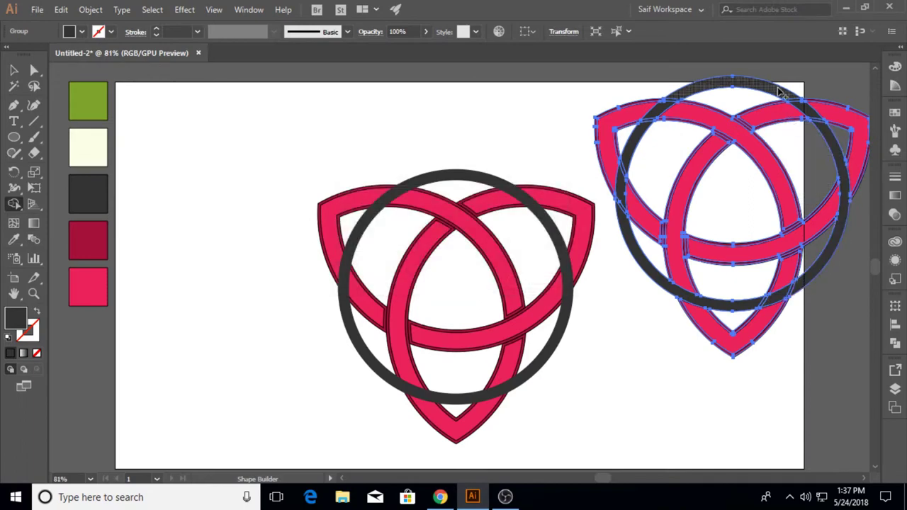
drag(663, 110, 638, 141)
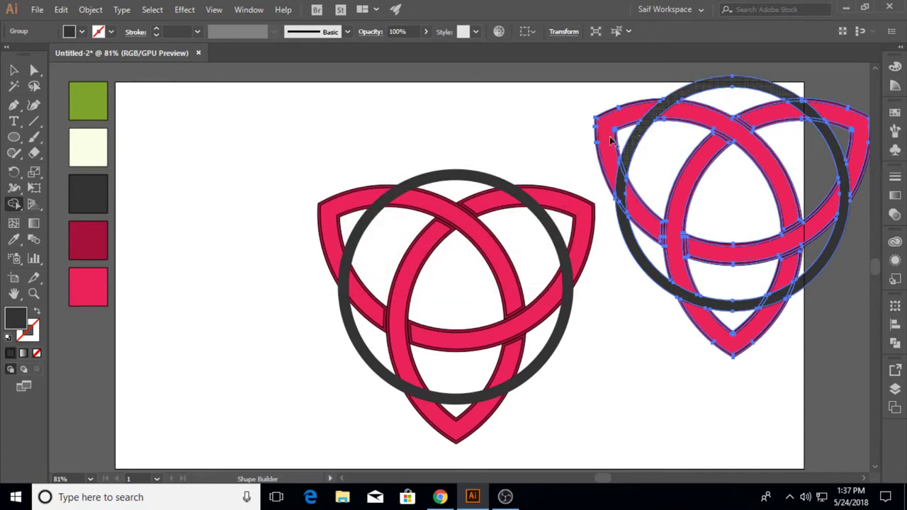
Ungroup the divided right artwork
click(13, 70)
click(539, 126)
click(642, 132)
right_click(643, 132)
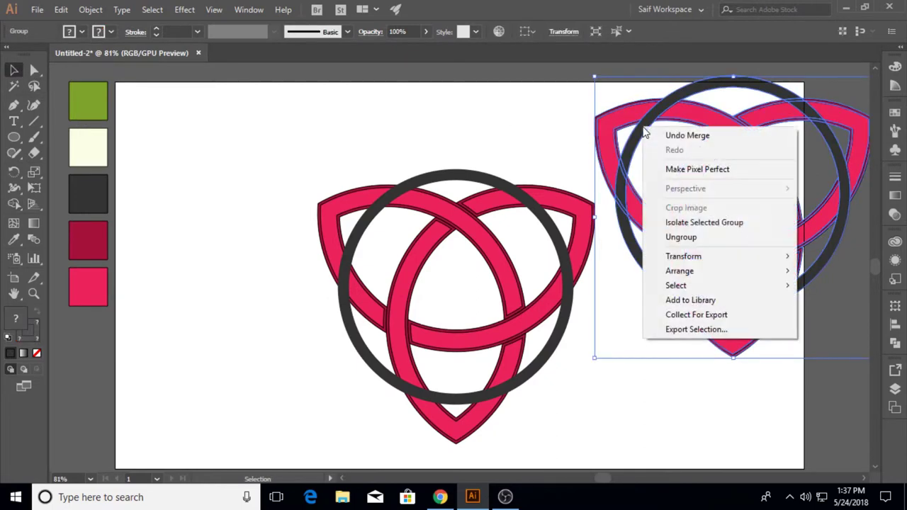
click(687, 239)
click(638, 343)
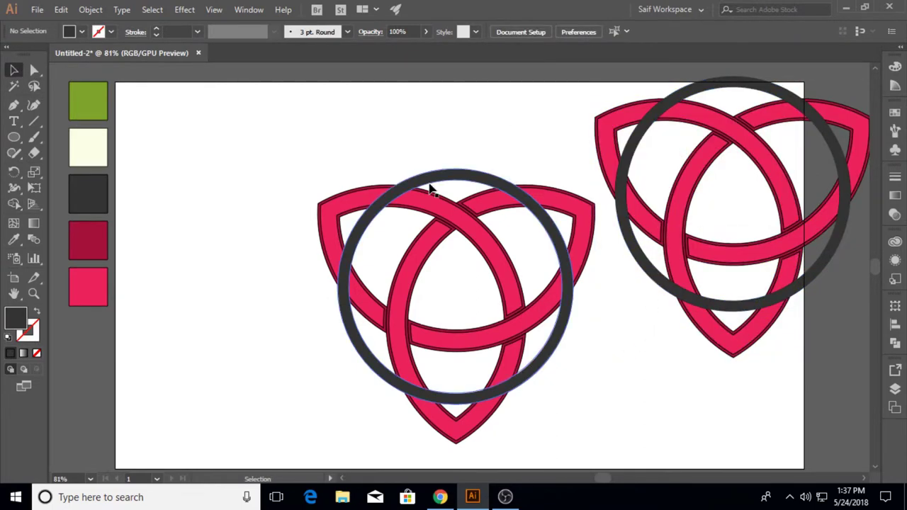
Move the middle knot's ring to the artboard's left edge and select the right artwork's ring
drag(565, 281, 296, 338)
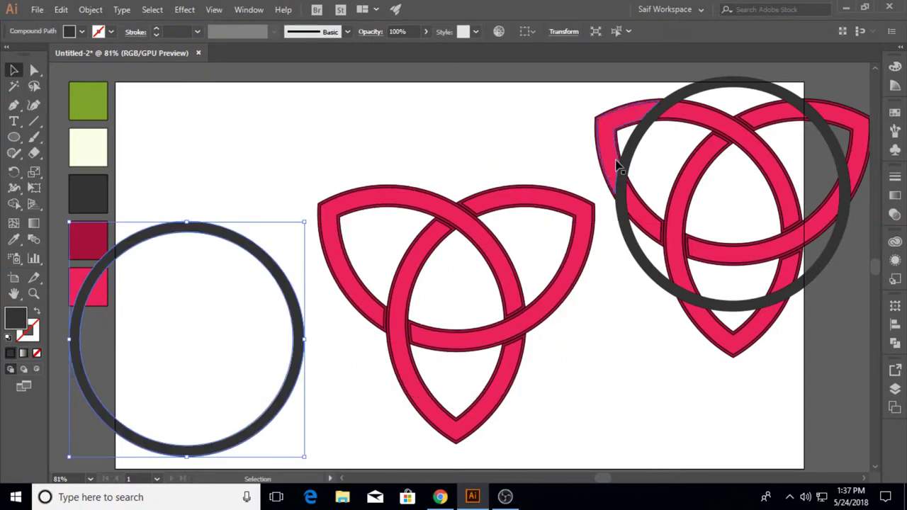
click(648, 134)
click(640, 259)
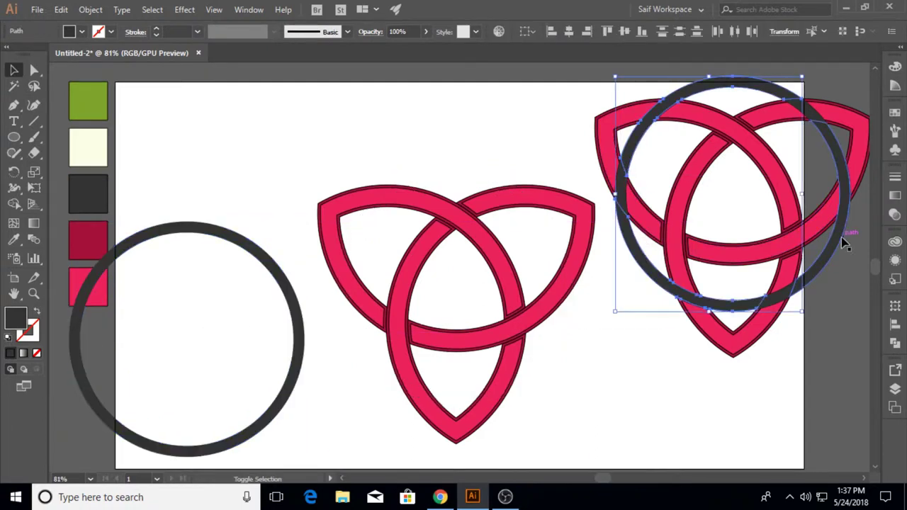
Drag a copy of the right ring over the middle knot and nudge it into centre
drag(827, 262, 550, 355)
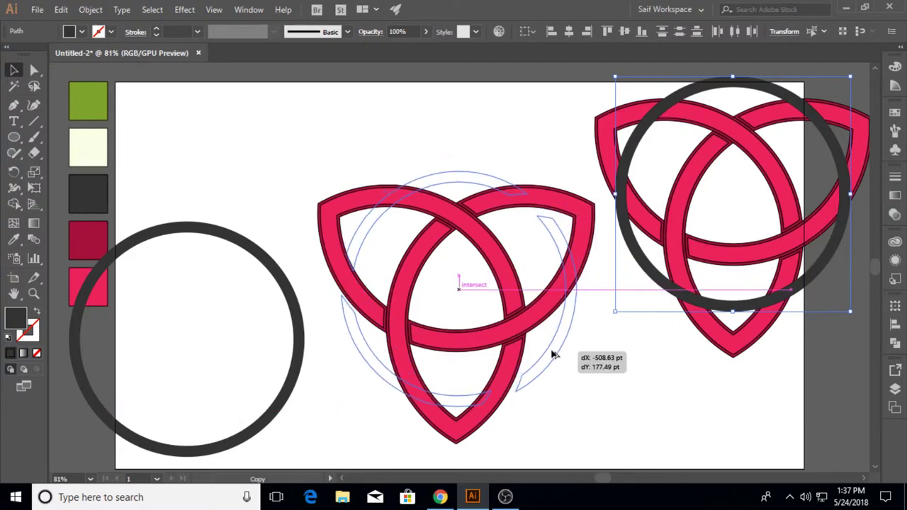
drag(550, 355, 552, 342)
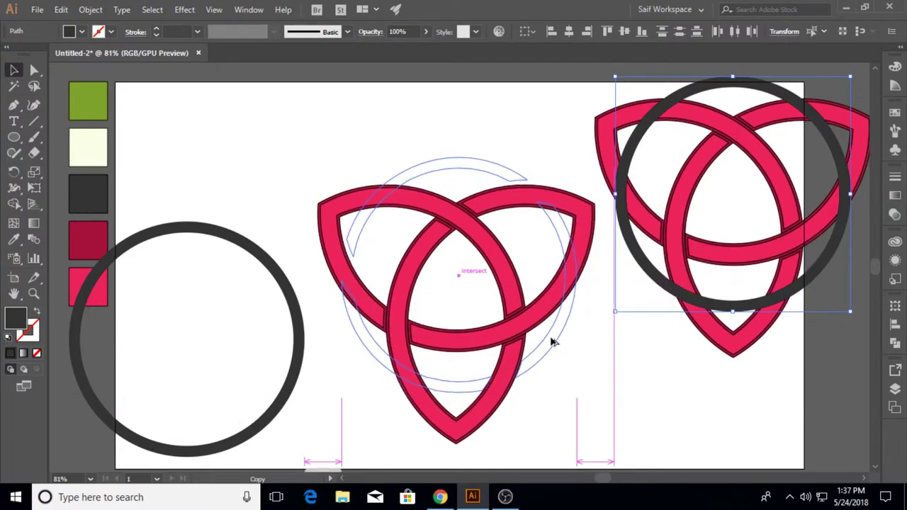
drag(552, 343, 553, 352)
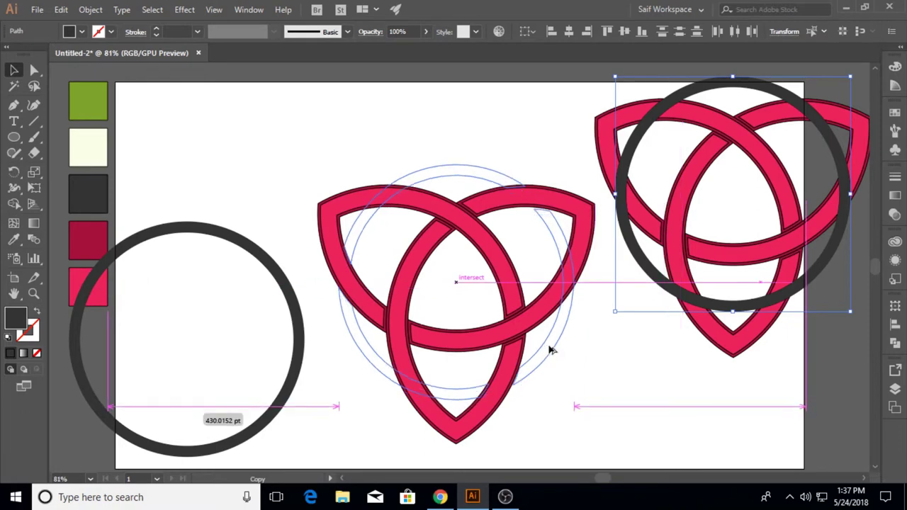
drag(553, 352, 546, 346)
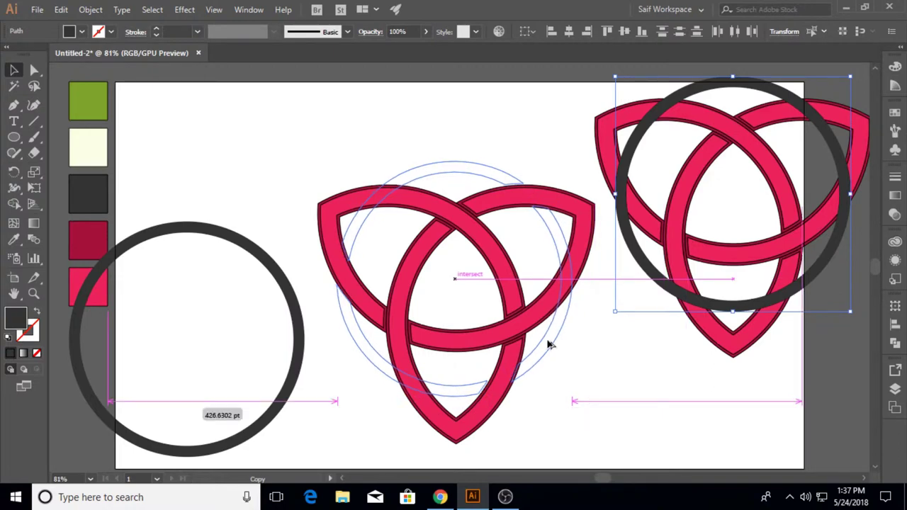
drag(546, 345, 550, 344)
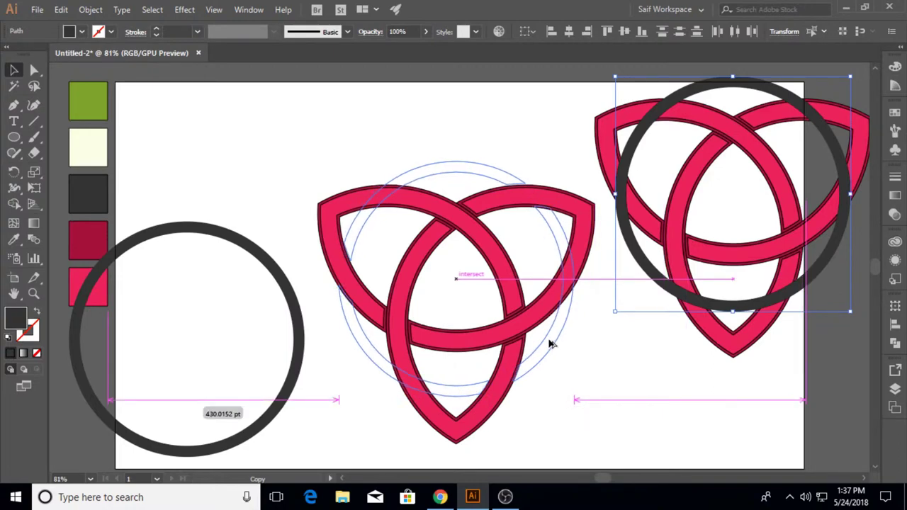
drag(551, 344, 551, 345)
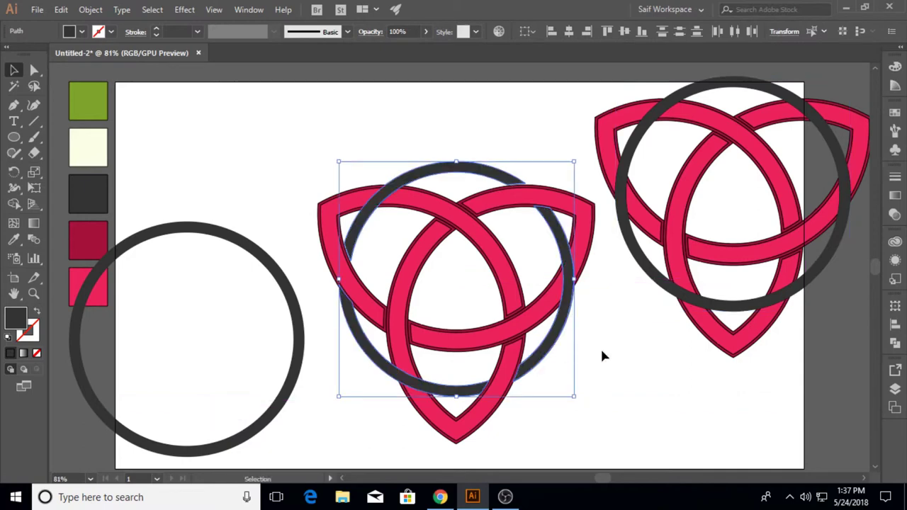
key(Down)
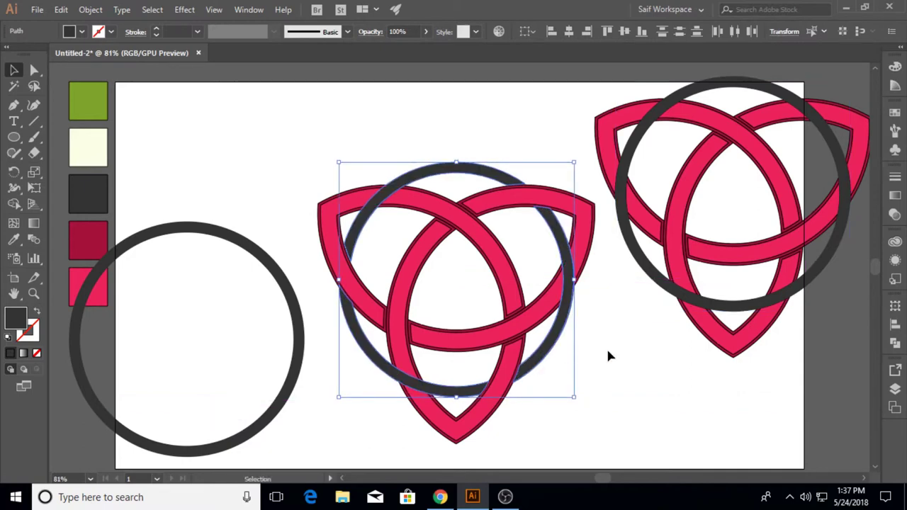
key(Right)
key(Down)
key(Left)
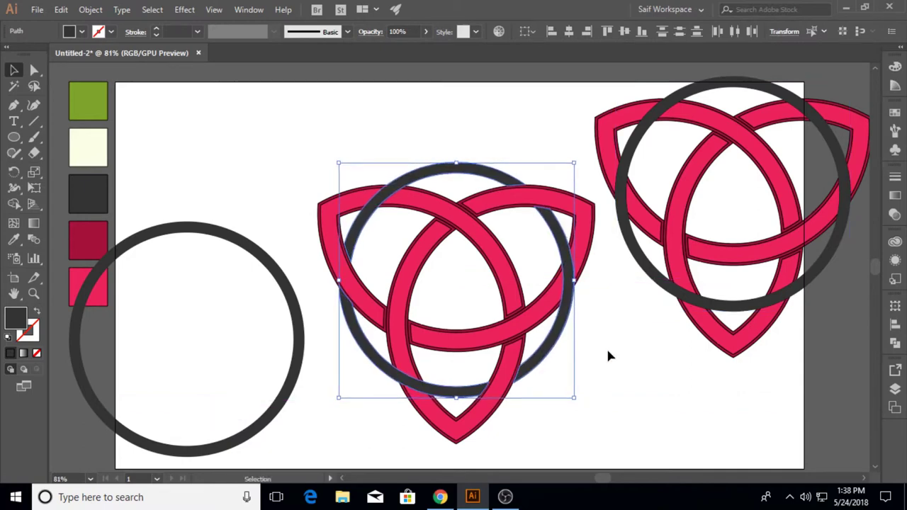
Select the ring's top-left arc and shift-add the remaining arcs around the middle knot
click(607, 351)
drag(491, 399, 366, 228)
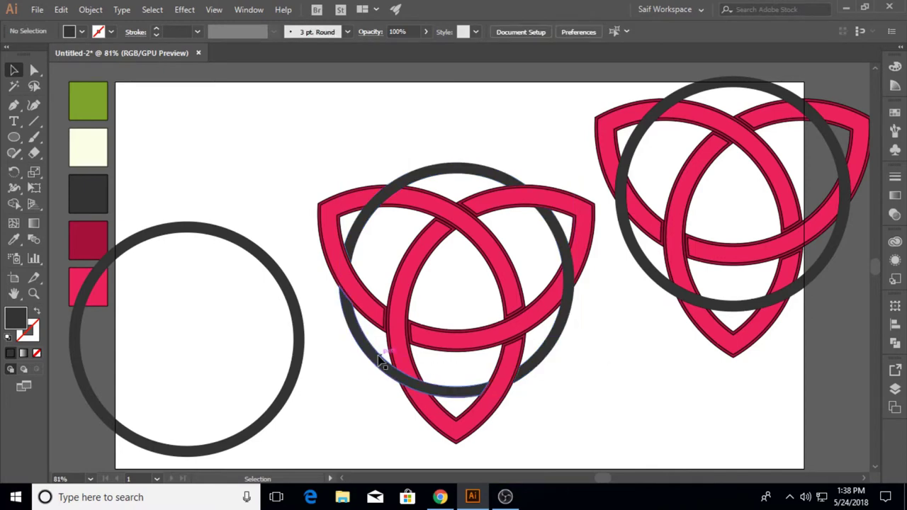
click(619, 340)
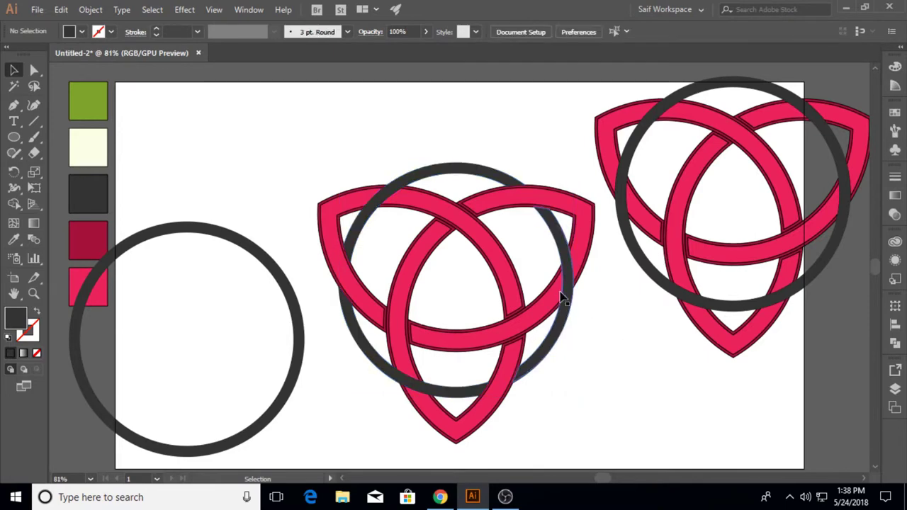
click(435, 171)
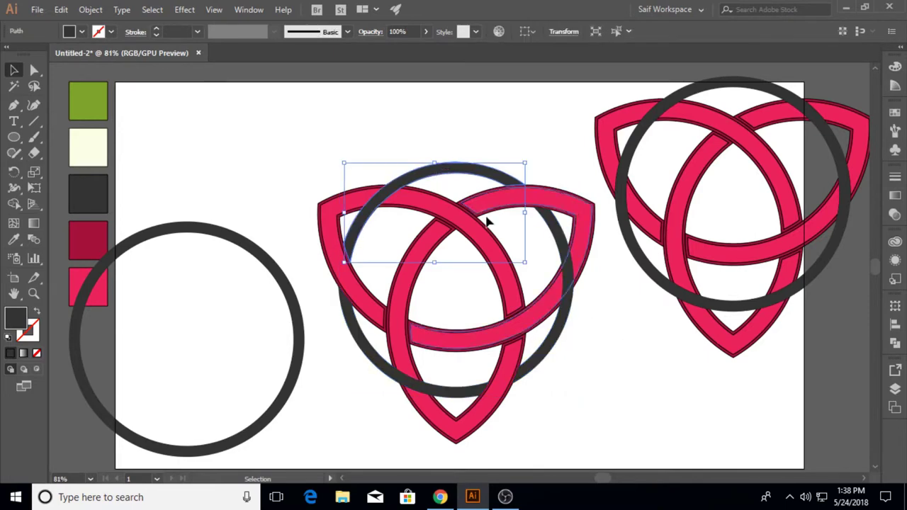
shift+click(559, 345)
shift+click(361, 347)
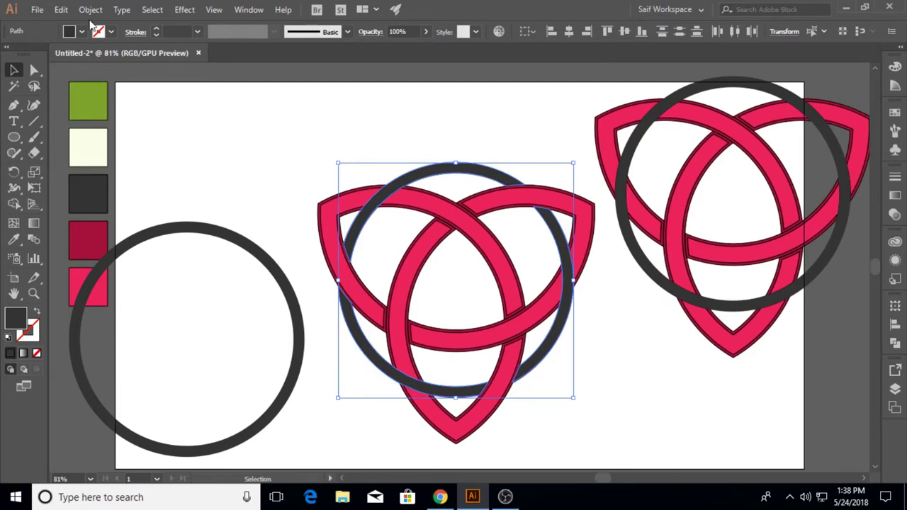
click(91, 9)
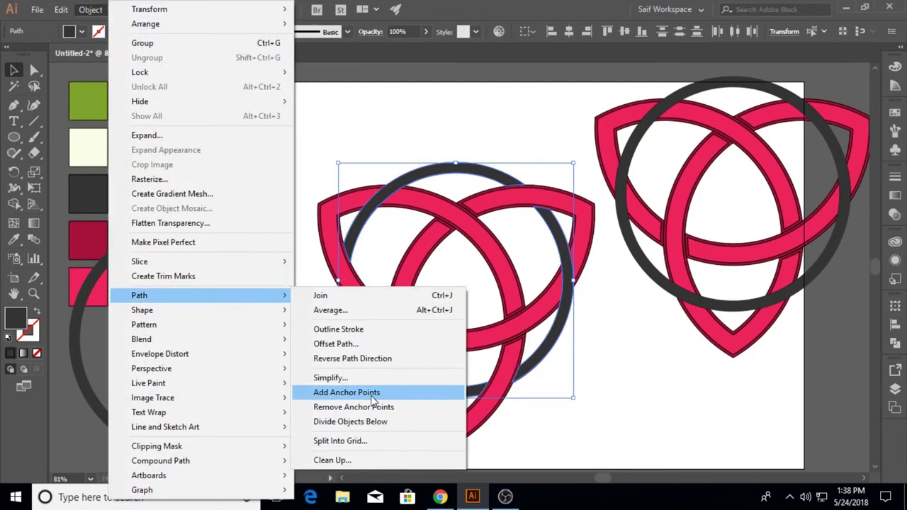
click(348, 344)
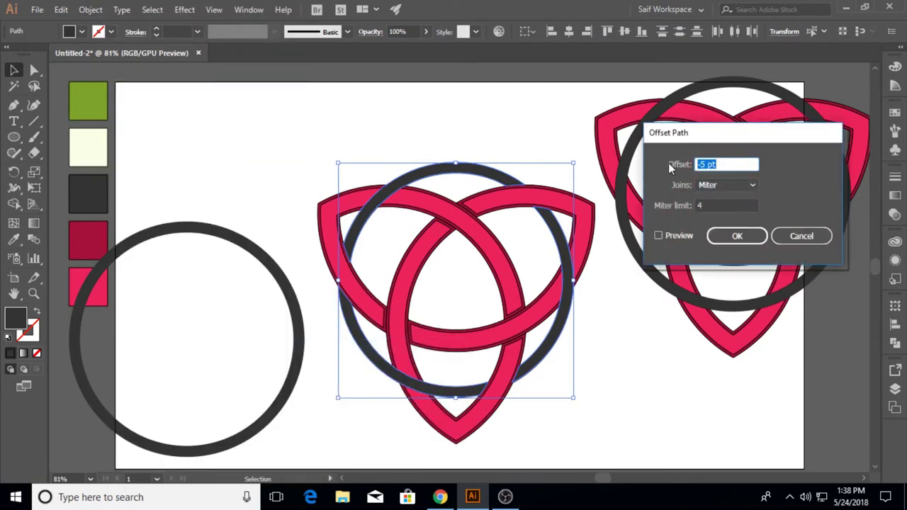
text(-2)
click(658, 236)
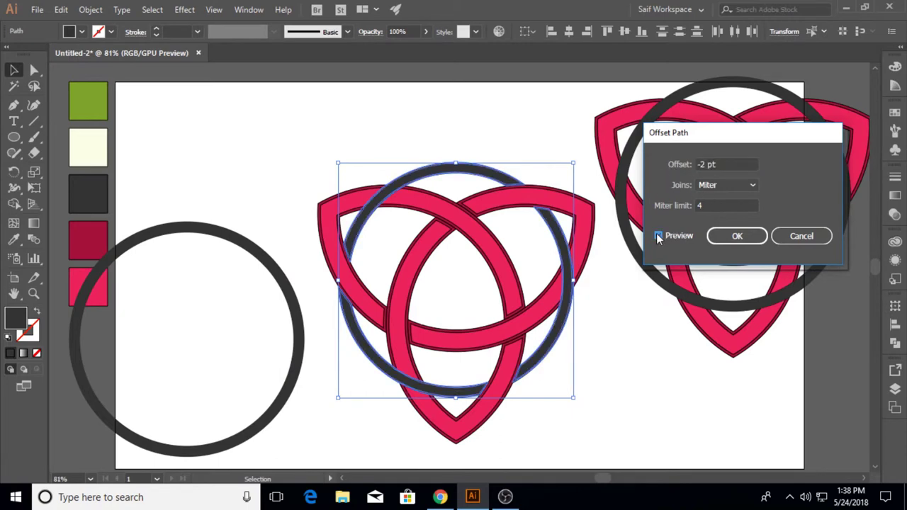
click(739, 237)
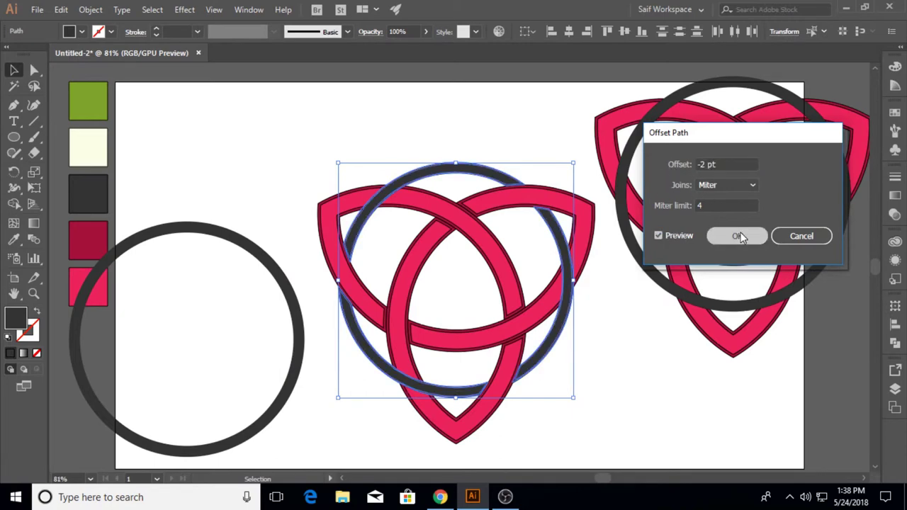
click(13, 242)
click(89, 94)
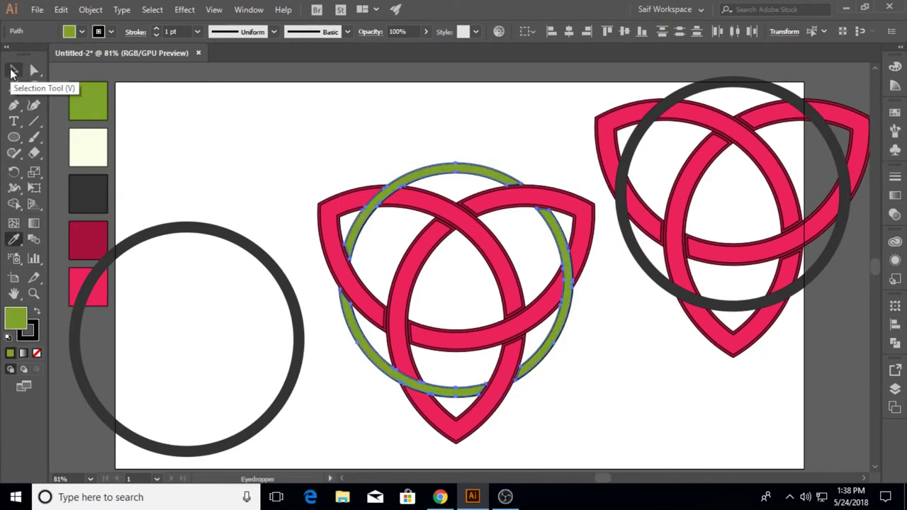
click(87, 147)
click(92, 96)
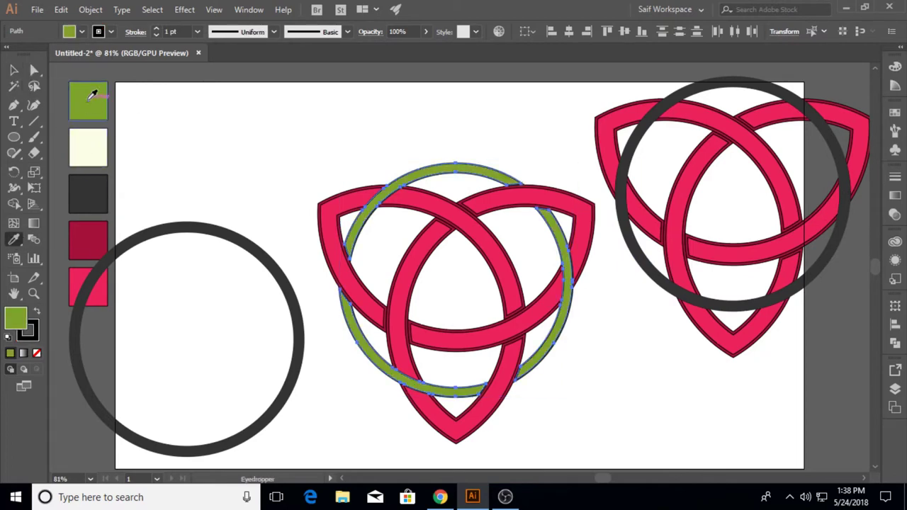
key(v)
click(178, 110)
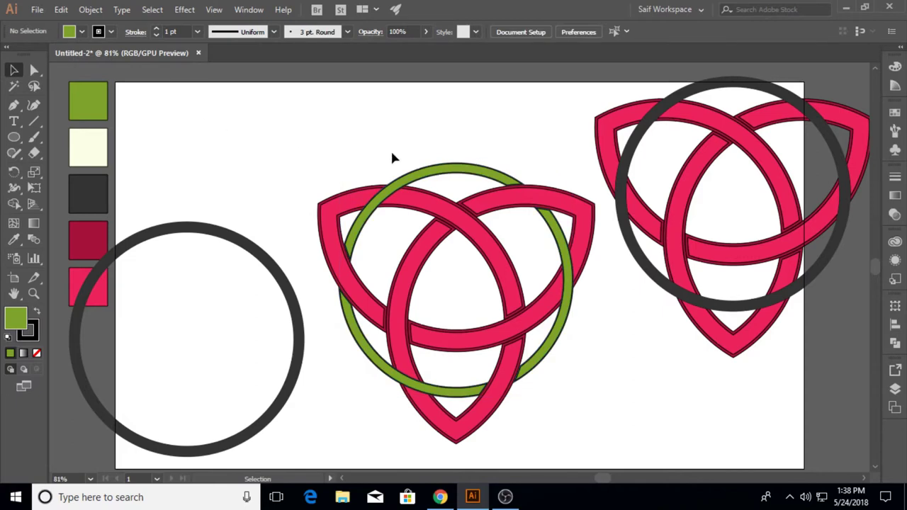
key(ctrl+z)
key(ctrl+z)
key(ctrl+z)
key(ctrl+z)
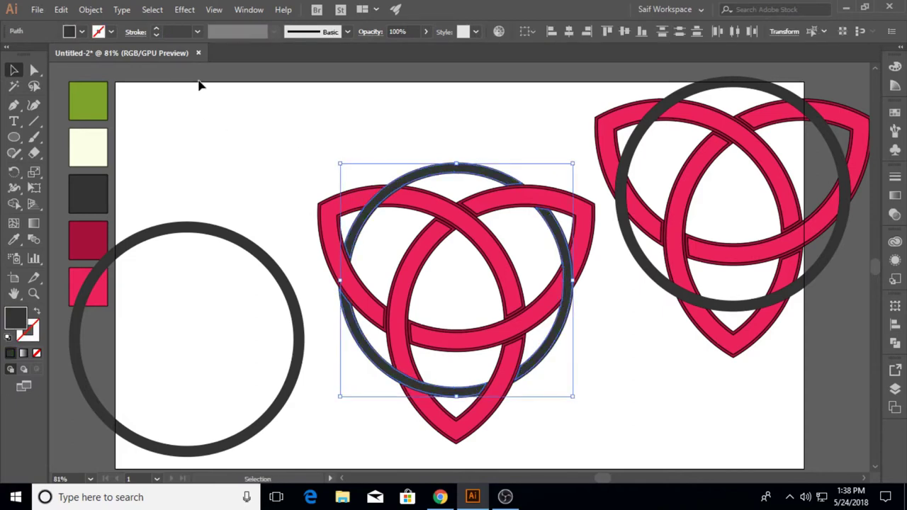
Add a -4 pt offset path inside the middle ring and fill it with the green swatch
click(90, 9)
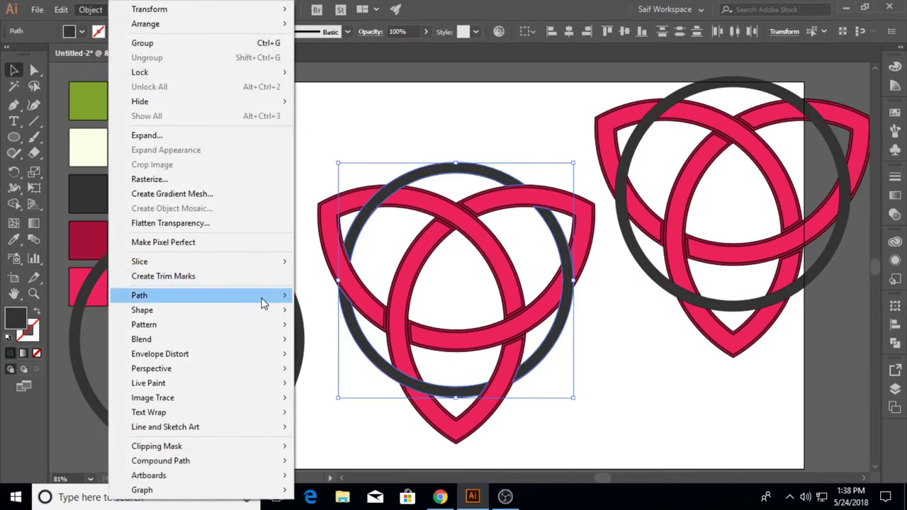
mouse_move(198, 295)
click(348, 345)
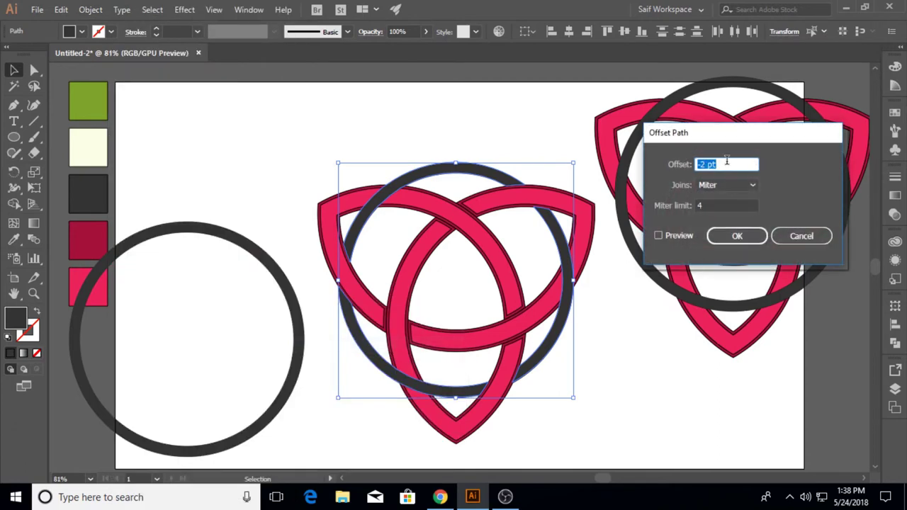
text(-4)
click(657, 236)
click(737, 236)
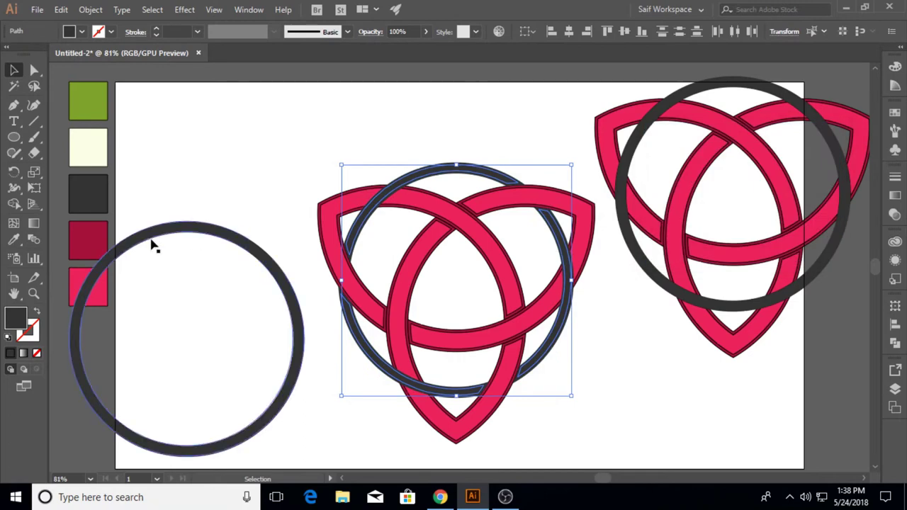
click(13, 240)
click(90, 104)
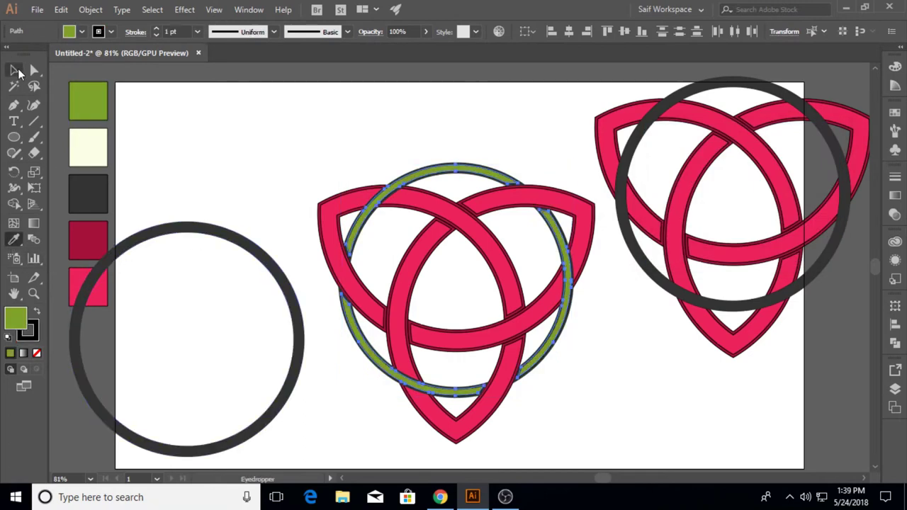
Delete the spare dark ring at the artboard's left edge
click(14, 70)
click(150, 115)
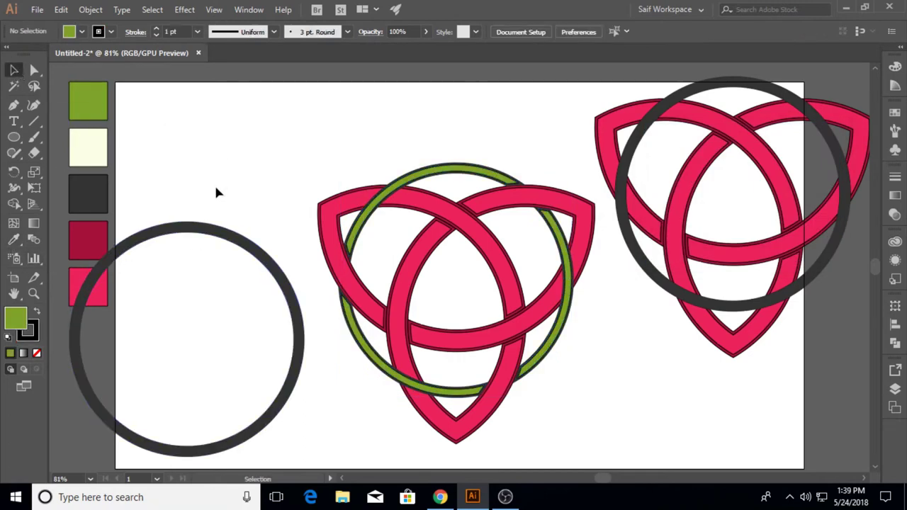
click(228, 234)
key(Delete)
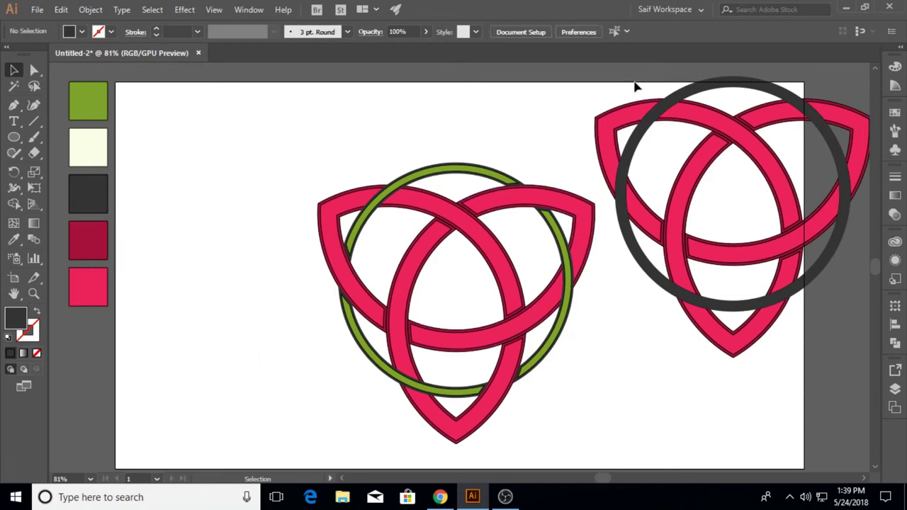
Delete the duplicate knot-and-ring on the right and the small leftover dark fragment
drag(635, 85, 834, 364)
key(Delete)
drag(606, 150, 670, 247)
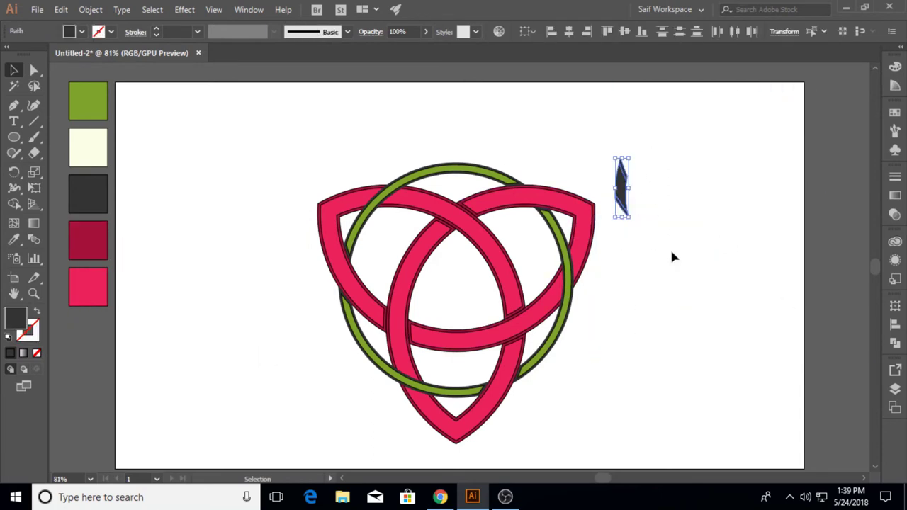
key(Delete)
Select the whole central knot and green ring logo
drag(322, 157, 592, 431)
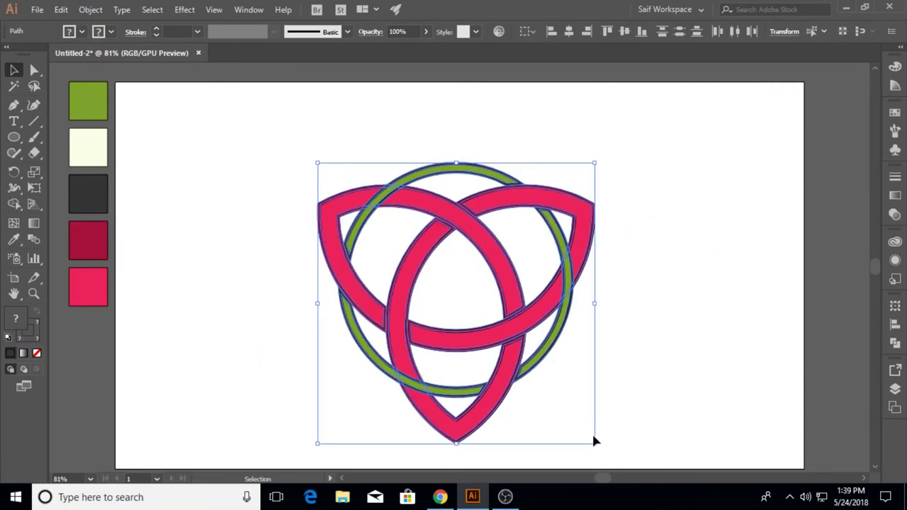
click(633, 367)
drag(288, 156, 612, 405)
click(639, 387)
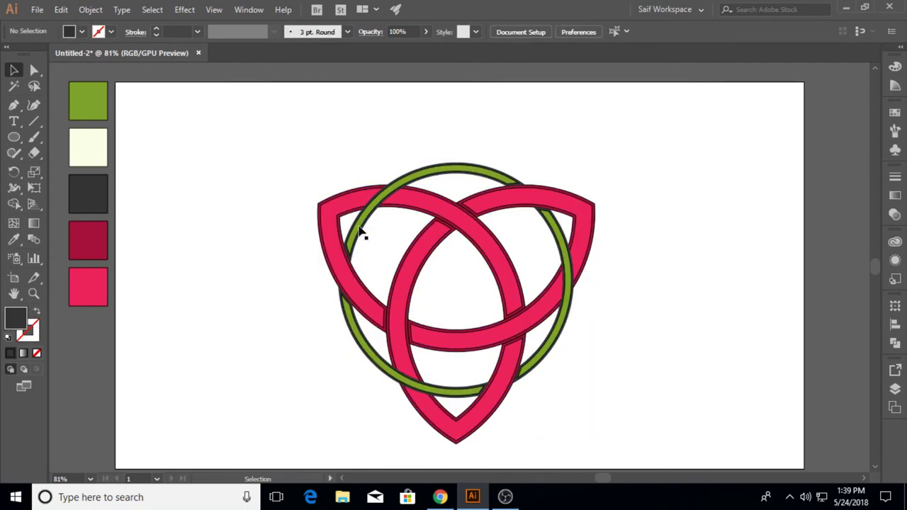
drag(269, 146, 618, 377)
Give the logo a 75% Multiply drop shadow with 5 pt X/Y offsets and 5 pt blur
click(184, 9)
mouse_move(202, 160)
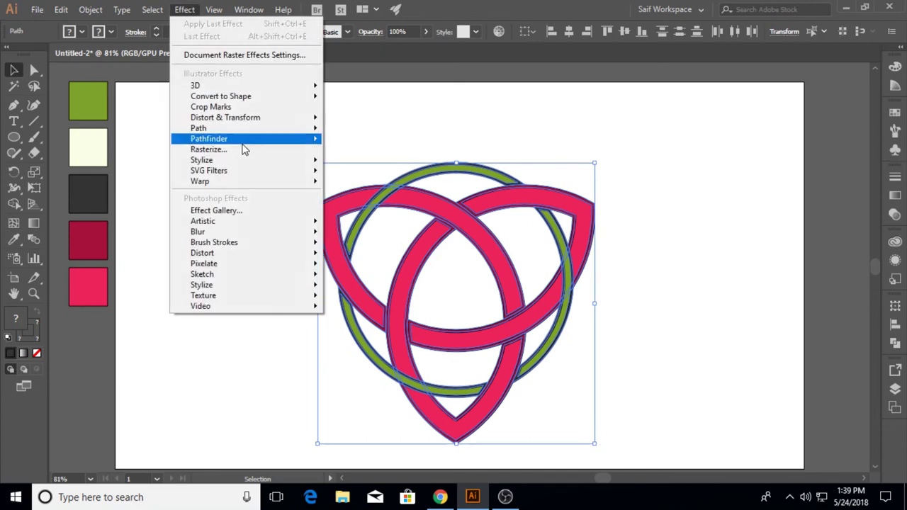
click(370, 163)
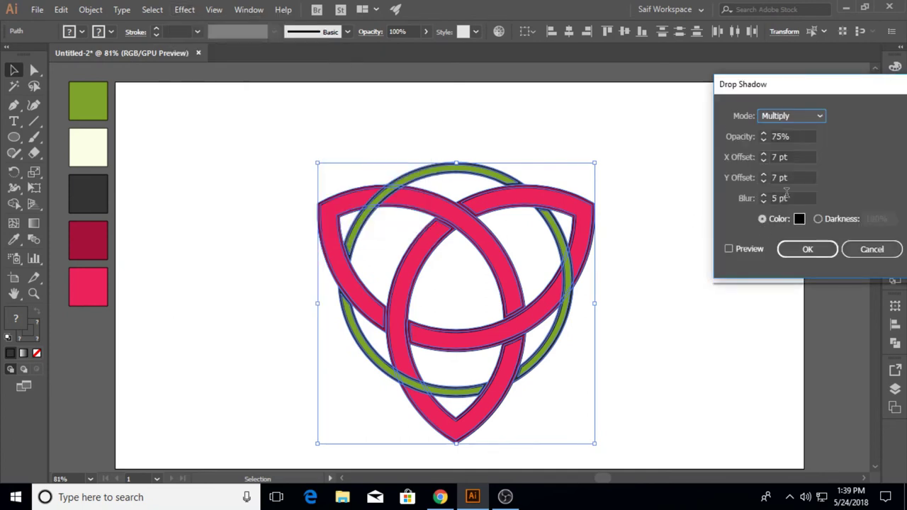
click(764, 181)
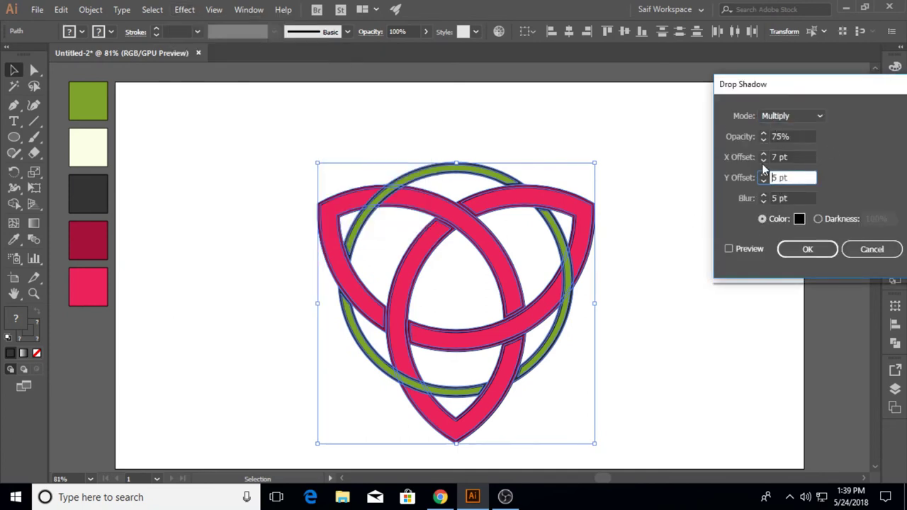
double_click(763, 160)
click(807, 249)
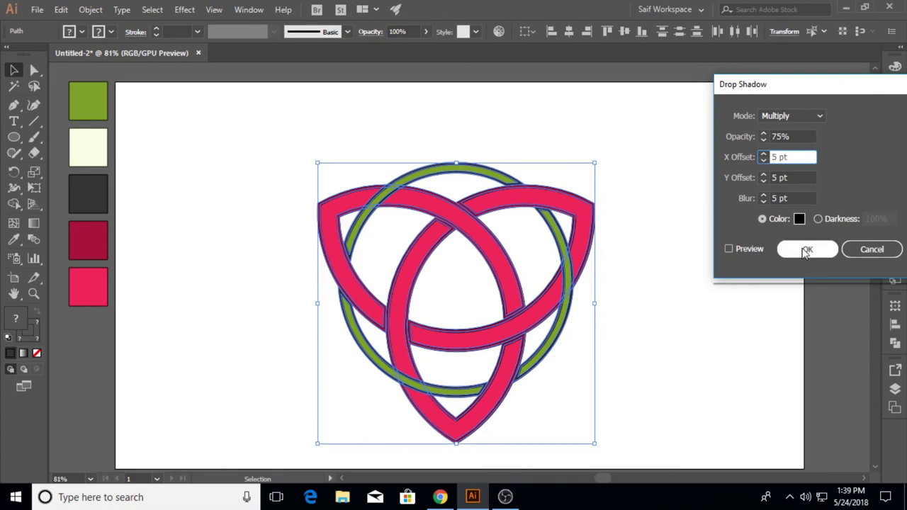
click(676, 293)
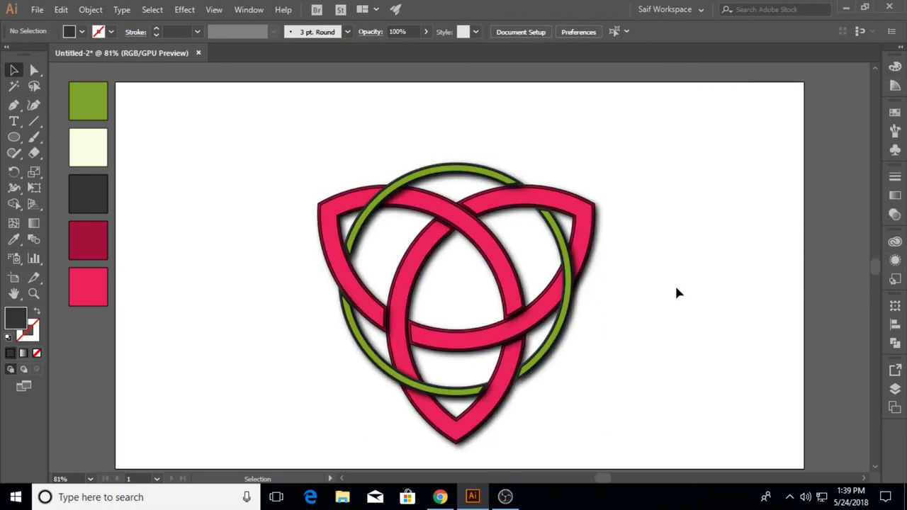